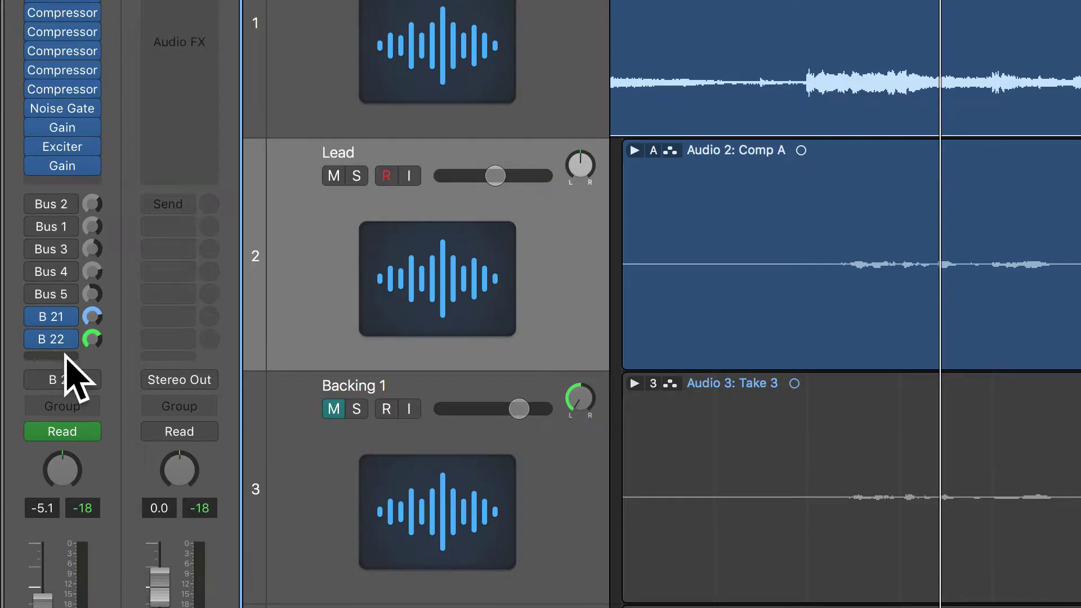
Add a send to Bus 26 on the Lead track's channel strip
left_click(60, 355)
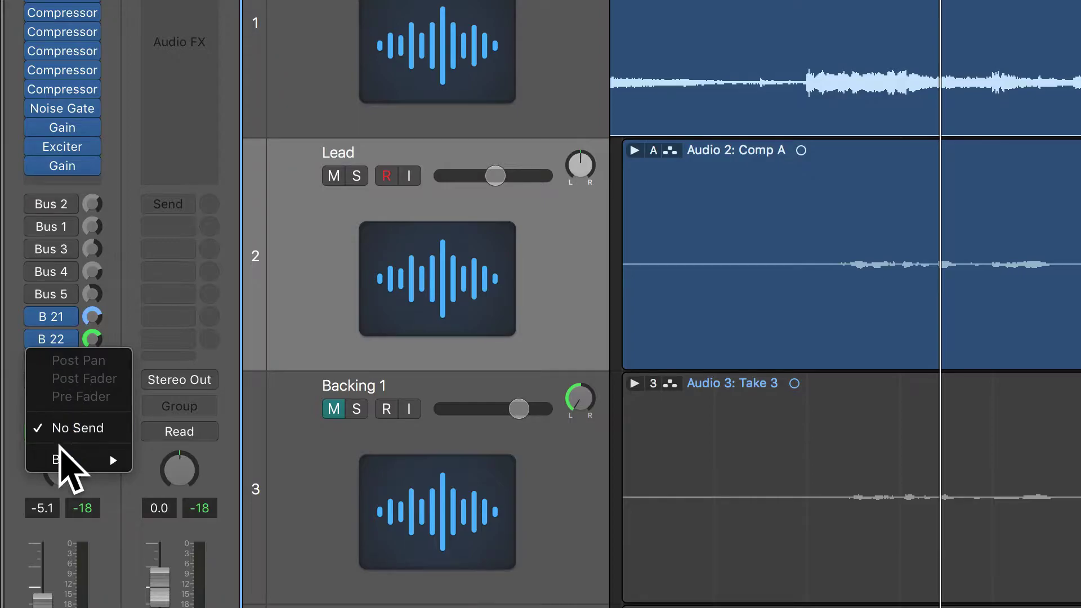
mouse_move(59, 456)
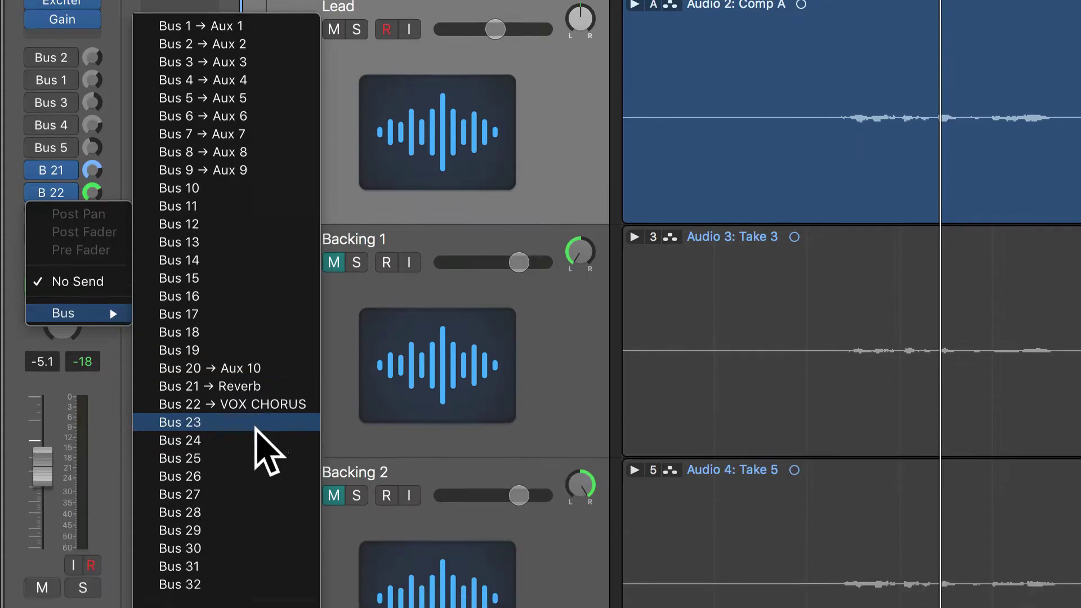
left_click(246, 456)
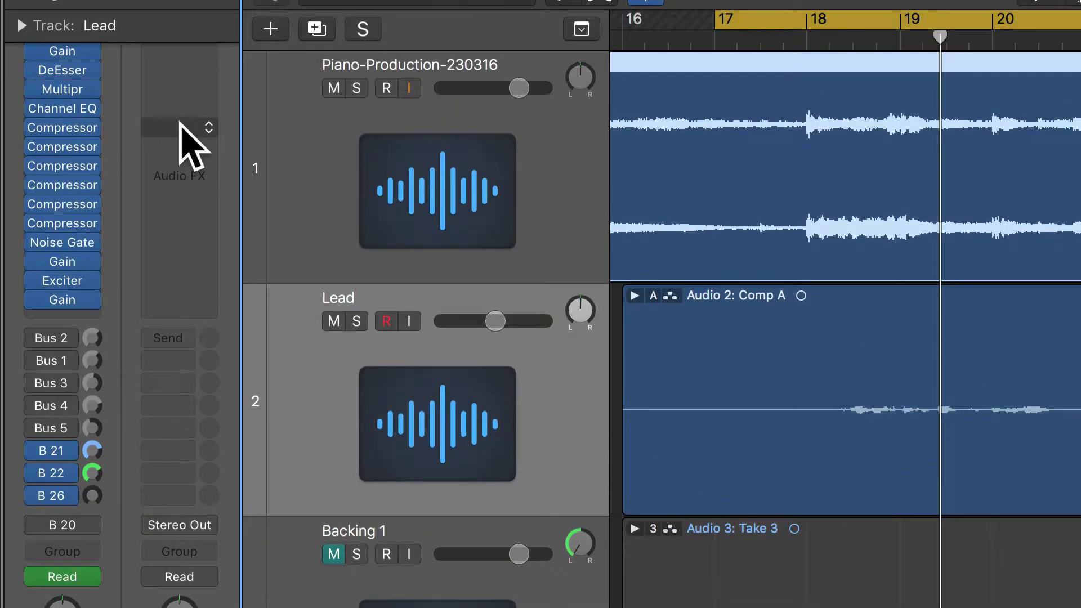
Insert the Stereo Delay effect in its stereo version on the new aux channel
left_click(184, 41)
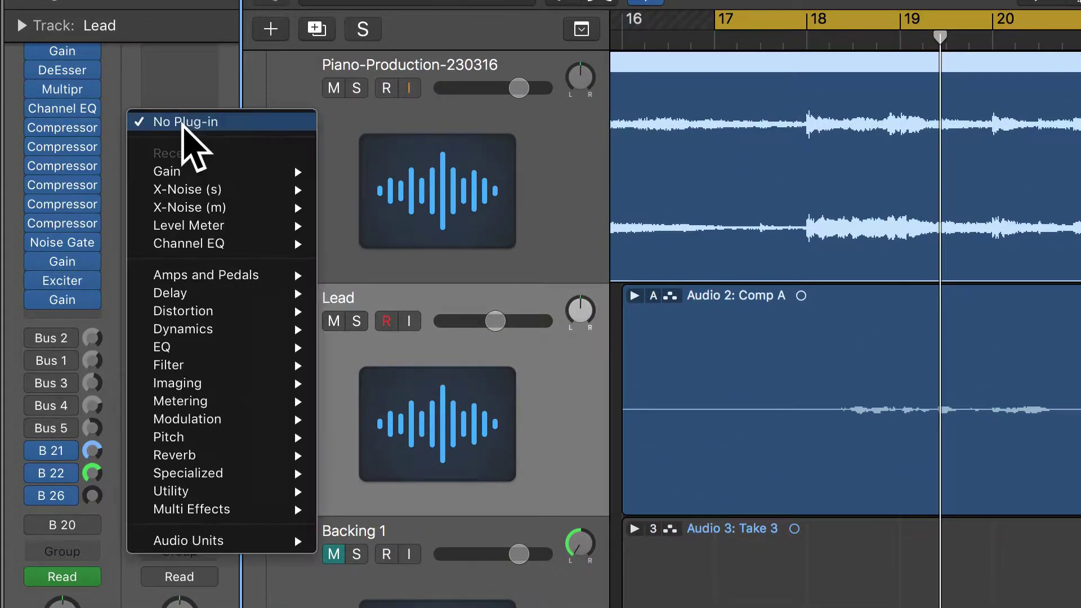
mouse_move(211, 291)
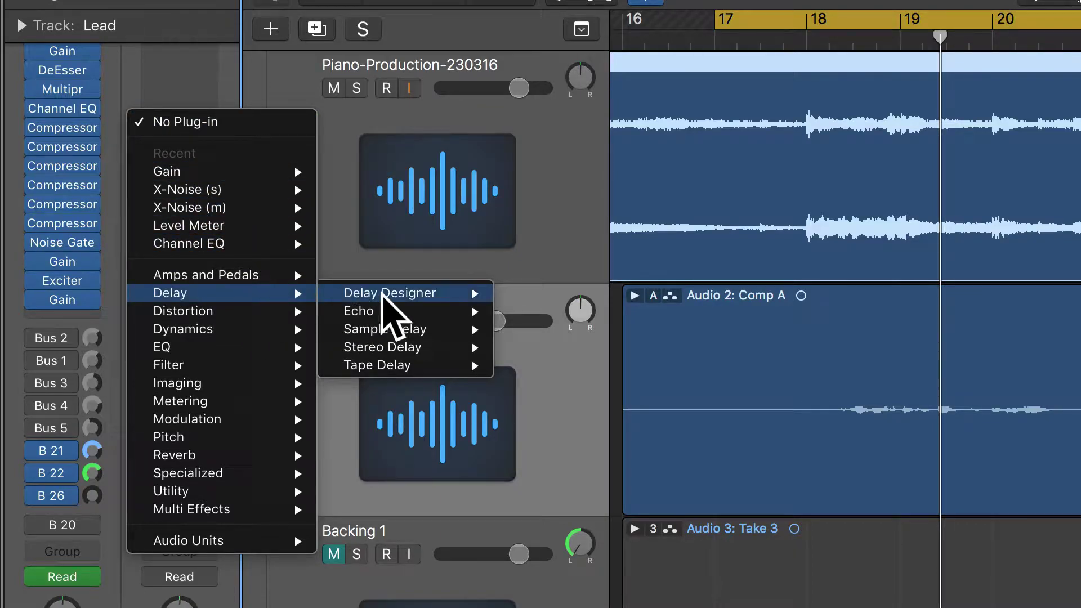
mouse_move(404, 345)
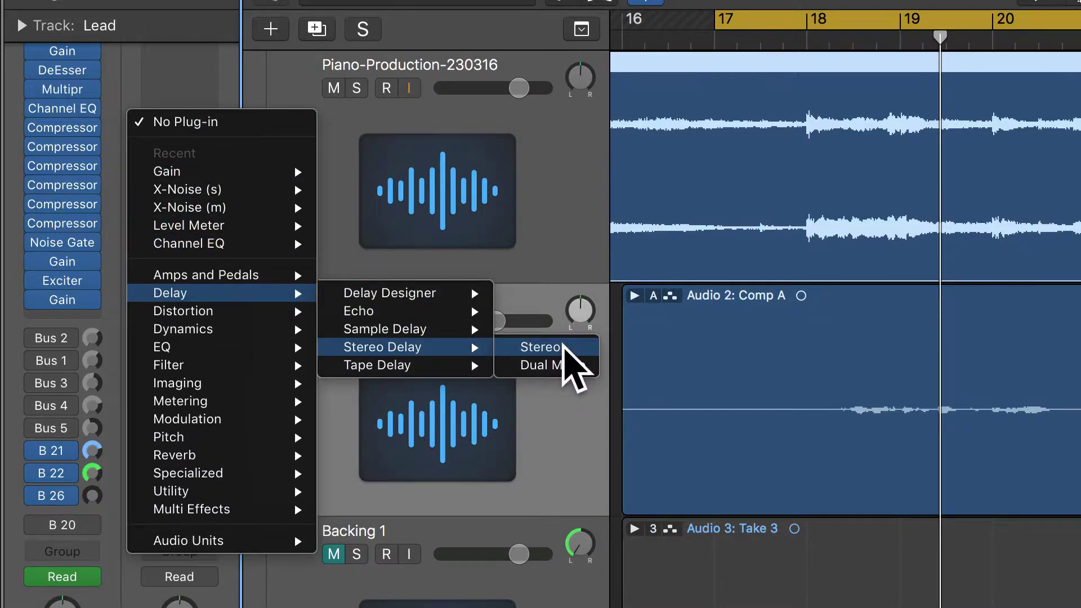
left_click(562, 346)
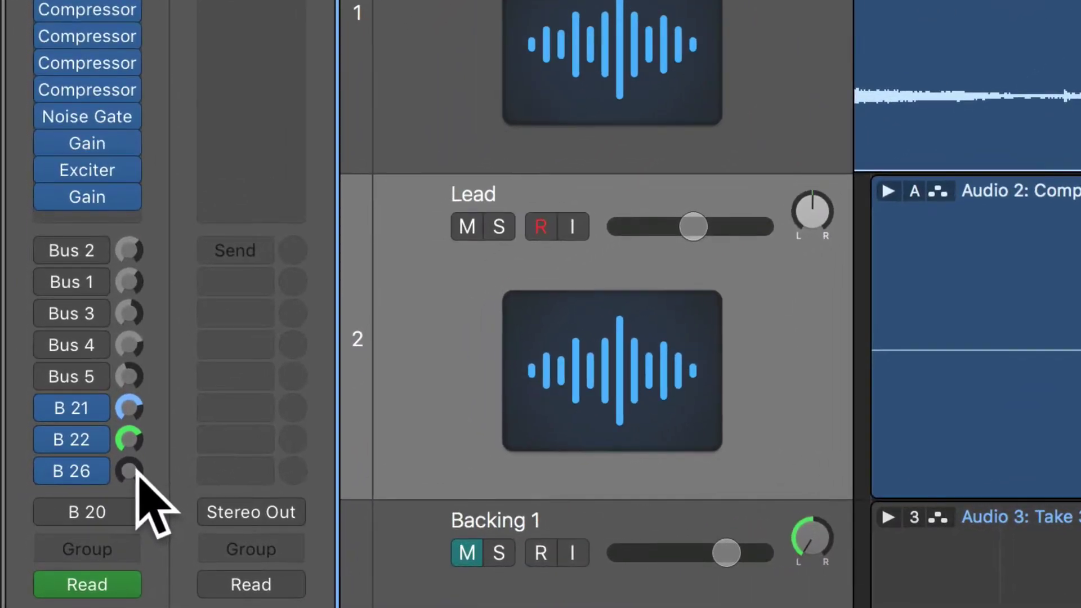
Turn up the Lead track's Bus 26 send and lower the aux channel's volume to -1.9 dB
left_click_drag(135, 473, 117, 377)
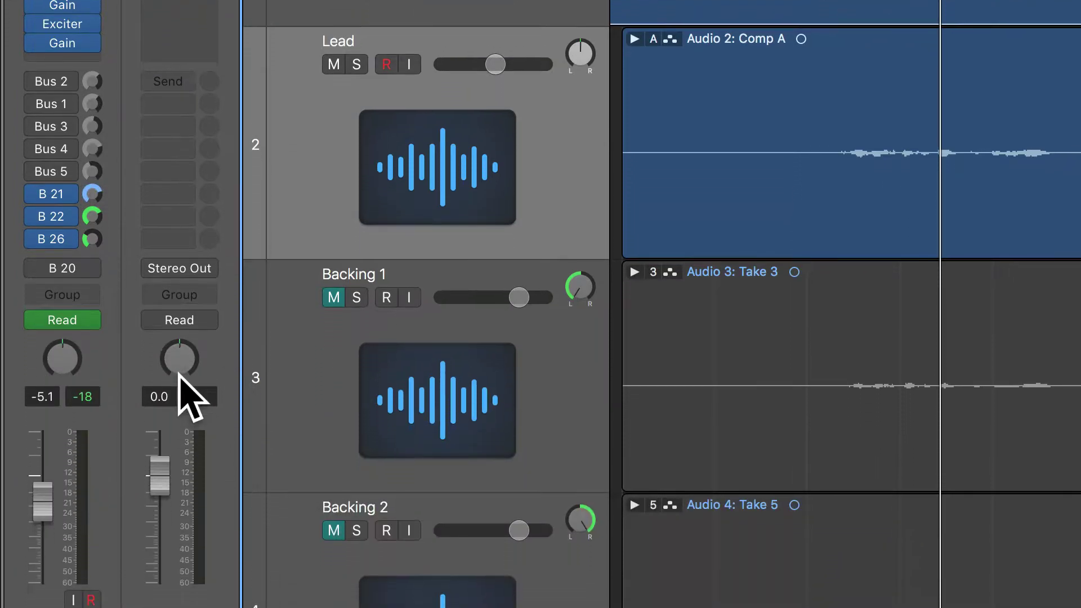
left_click_drag(162, 479, 162, 511)
left_click_drag(160, 453, 160, 429)
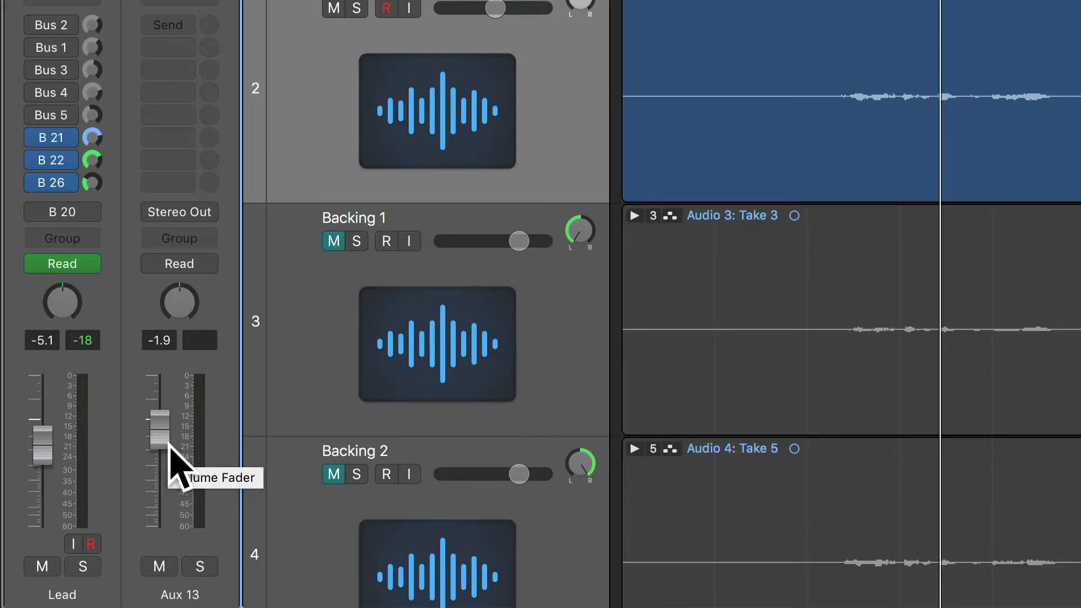
Rename the new aux channel as ST-DELAY
double_click(189, 592)
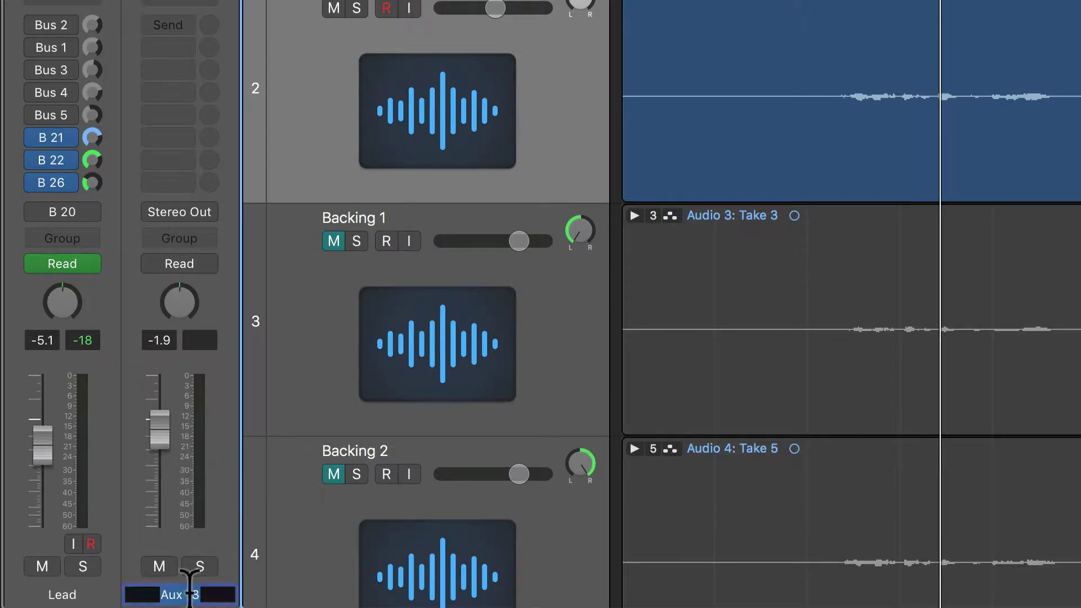
type("ST-DELAY")
key("Return")
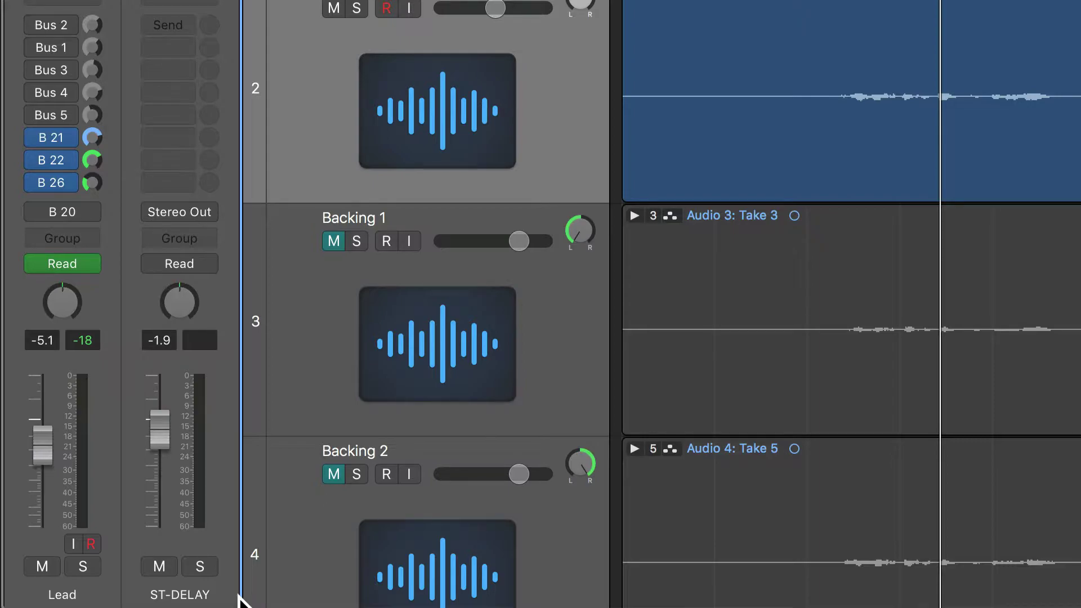
Set the Lead track's Bus 26 send to -10.4 dB and play the loop with the system volume raised
left_click_drag(93, 186, 87, 161)
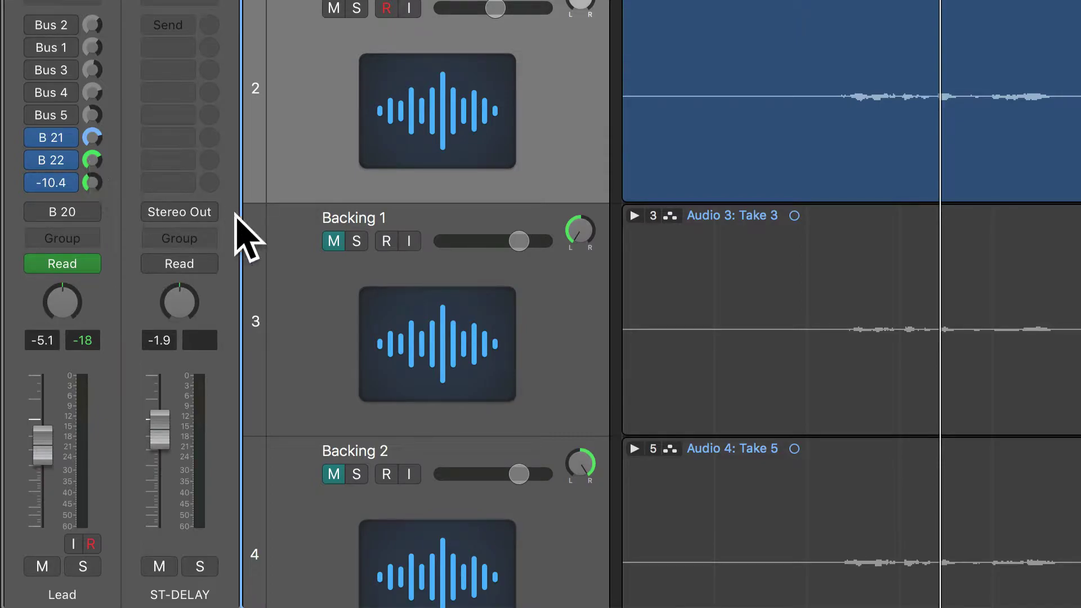
key("space")
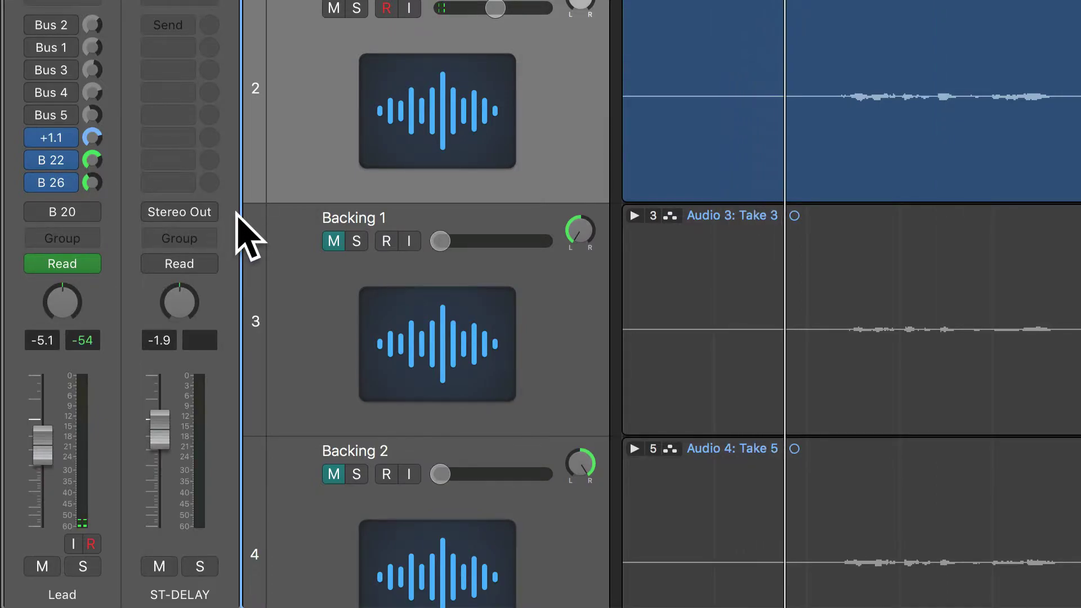
key("XF86AudioRaiseVolume")
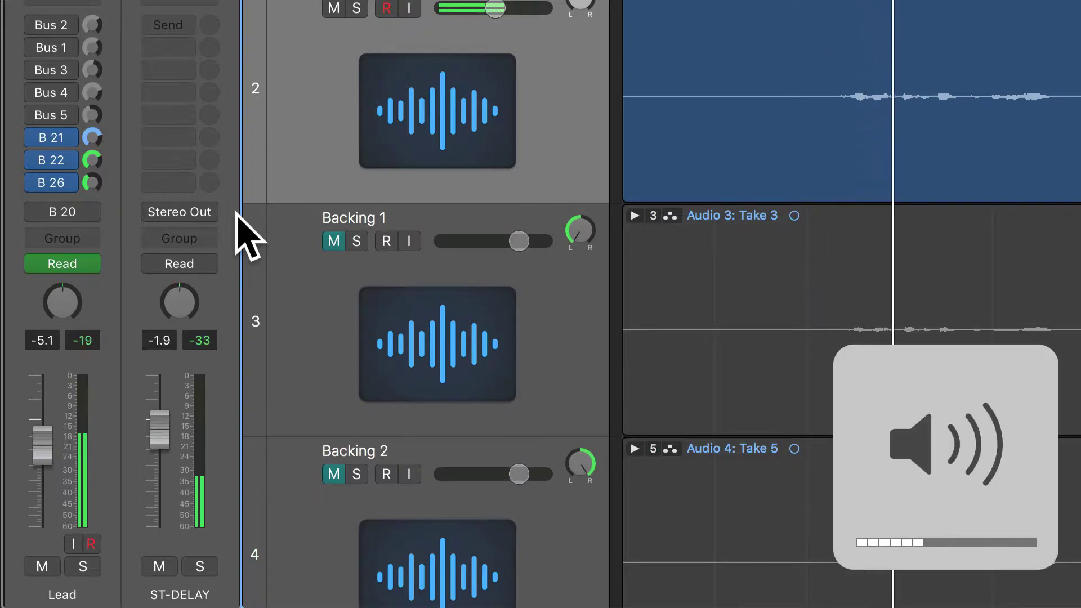
key("XF86AudioRaiseVolume")
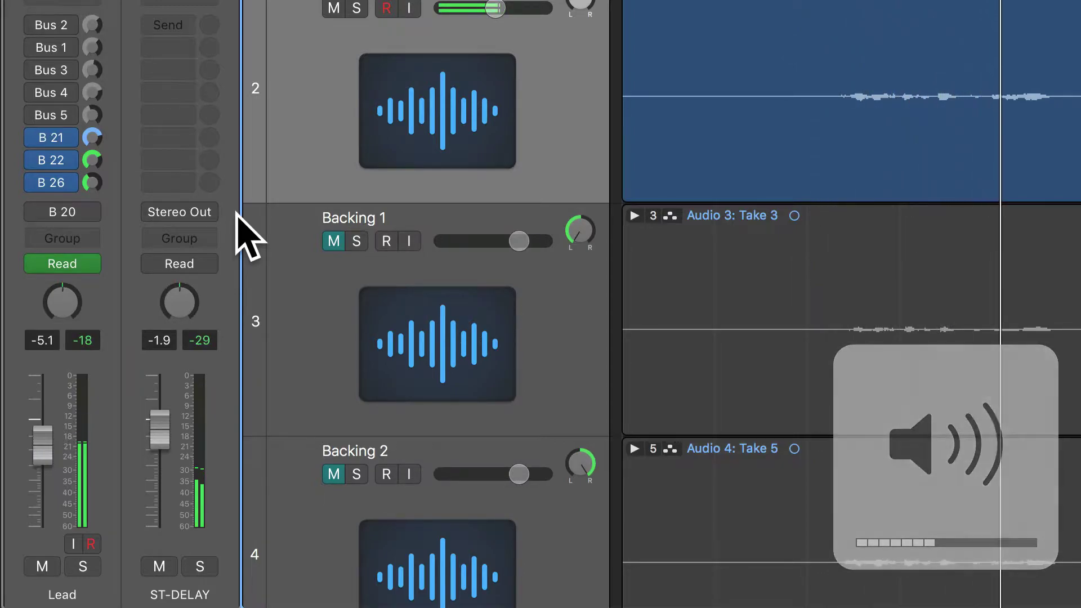
key("XF86AudioRaiseVolume")
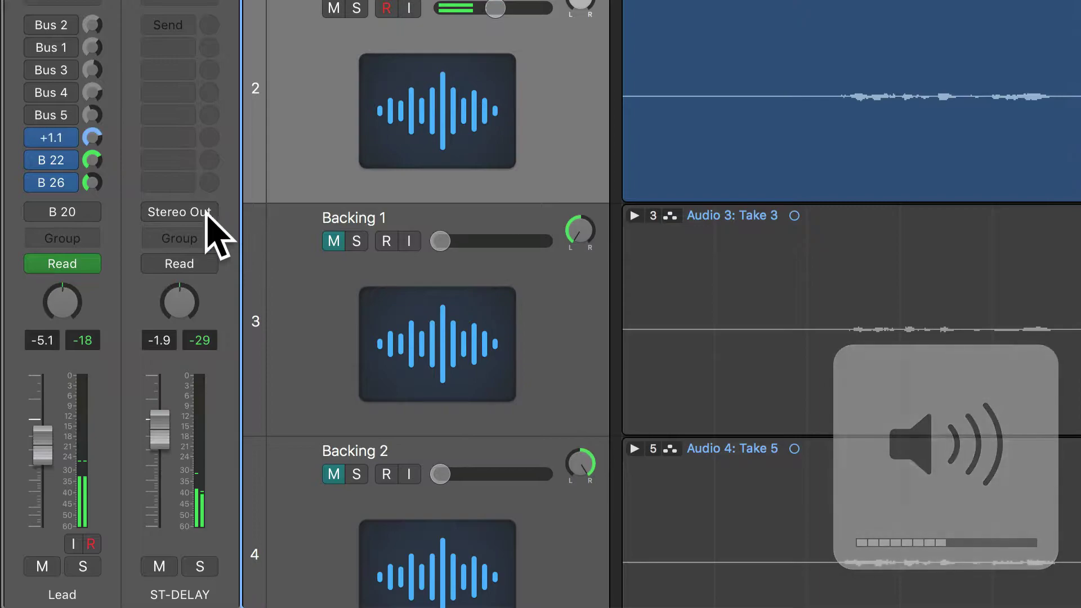
Raise the Bus 26 send slightly and lower ST-DELAY to -8.0 dB, comparing playback with the delay muted and unmuted
left_click_drag(91, 182, 94, 167)
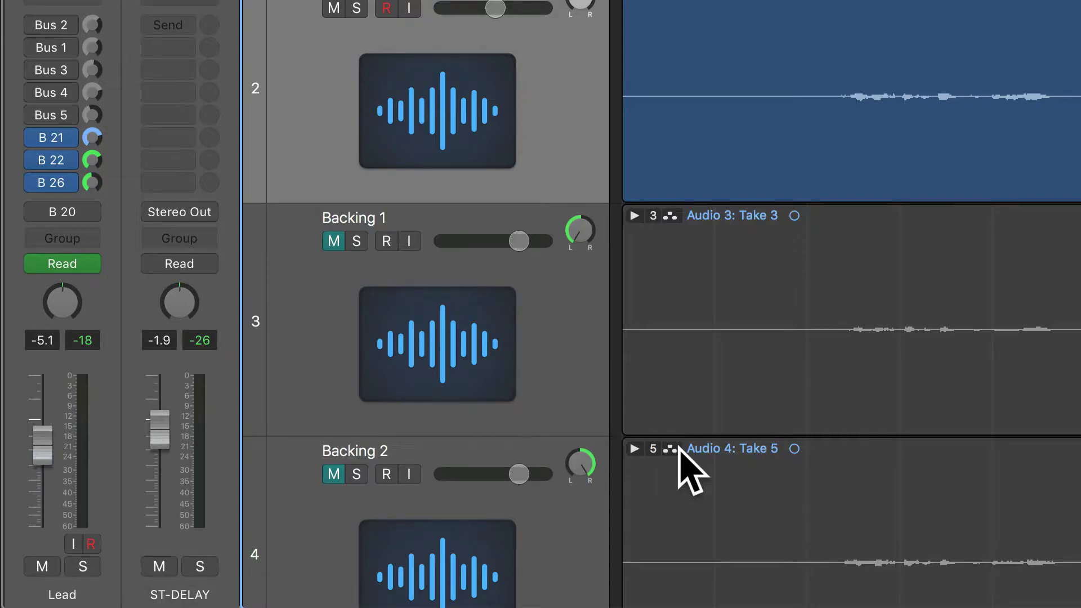
key("space")
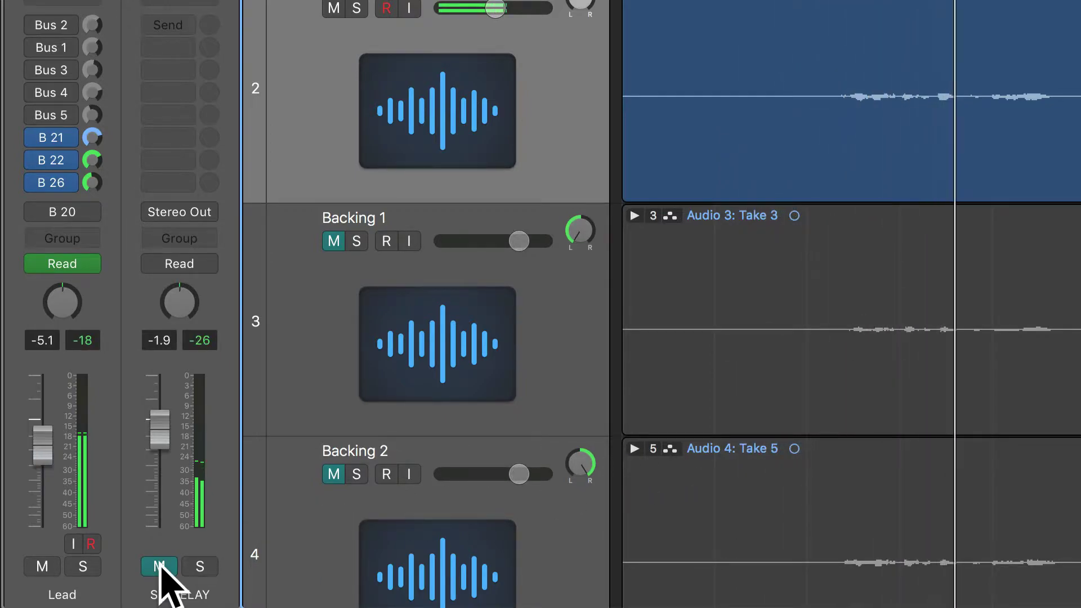
left_click_drag(156, 431, 157, 483)
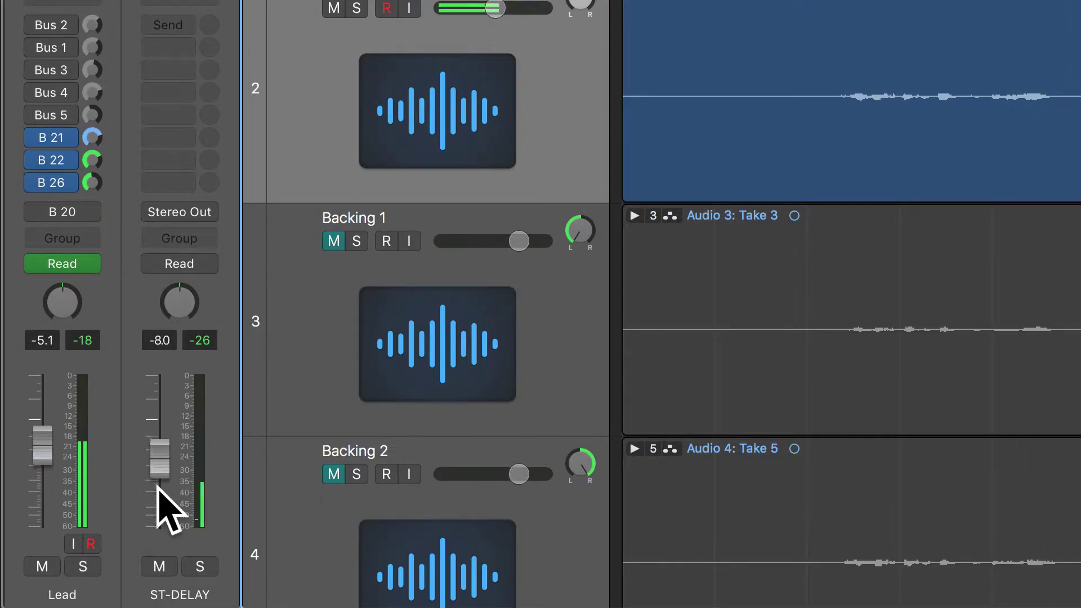
left_click(168, 565)
left_click(164, 563)
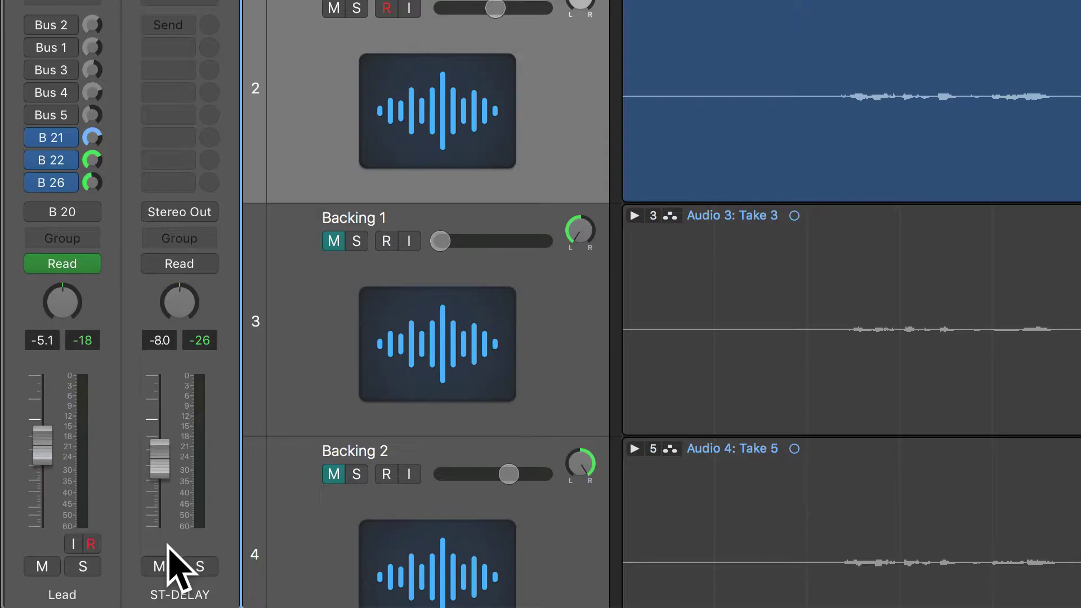
Solo the ST-DELAY channel, set its volume to -4.0 dB and listen to the delay alone
left_click(200, 566)
left_click_drag(163, 457, 163, 440)
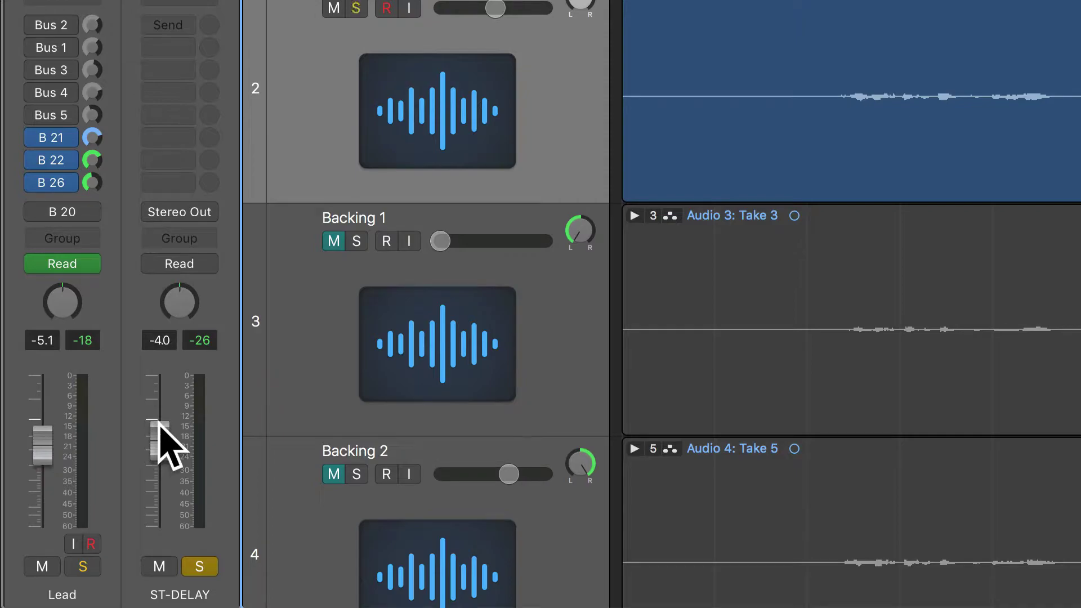
key("space")
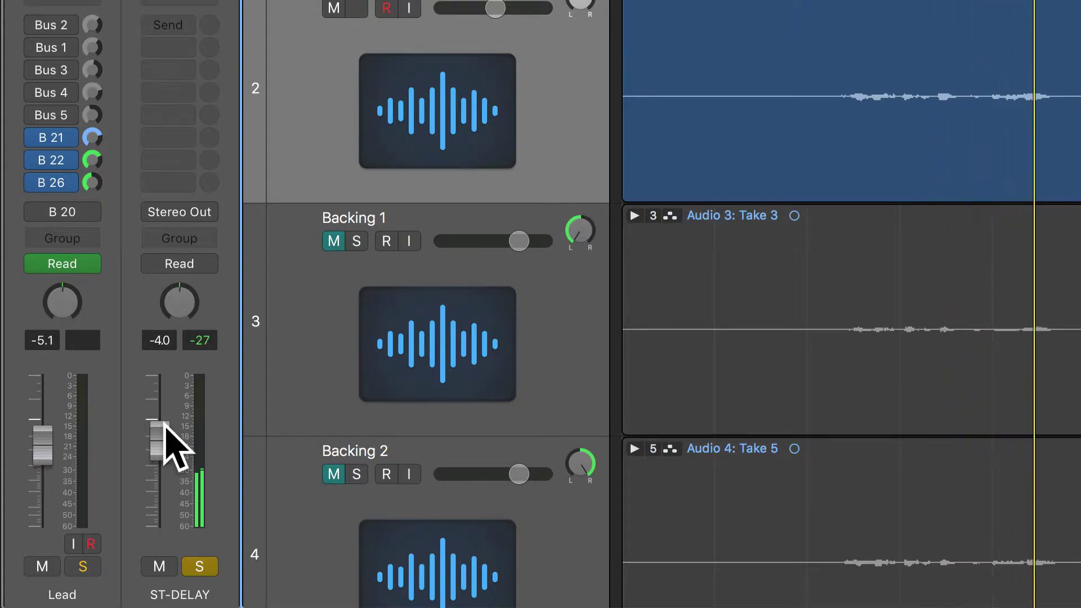
key("XF86AudioRaiseVolume")
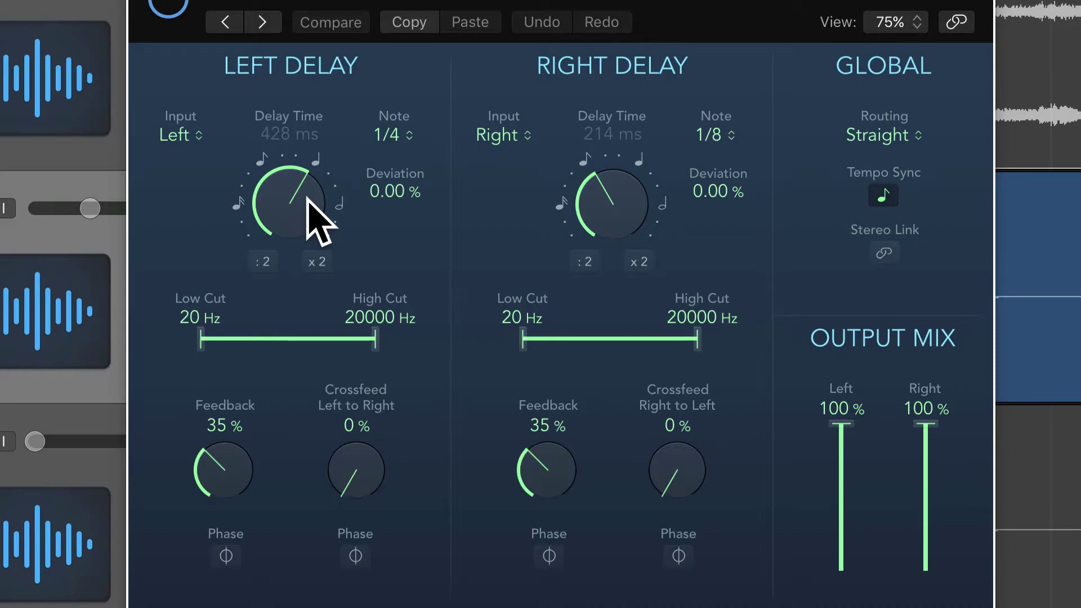
Set the left delay's note value to 1/16 dotted and its low cut to 5000 Hz
left_click(398, 136)
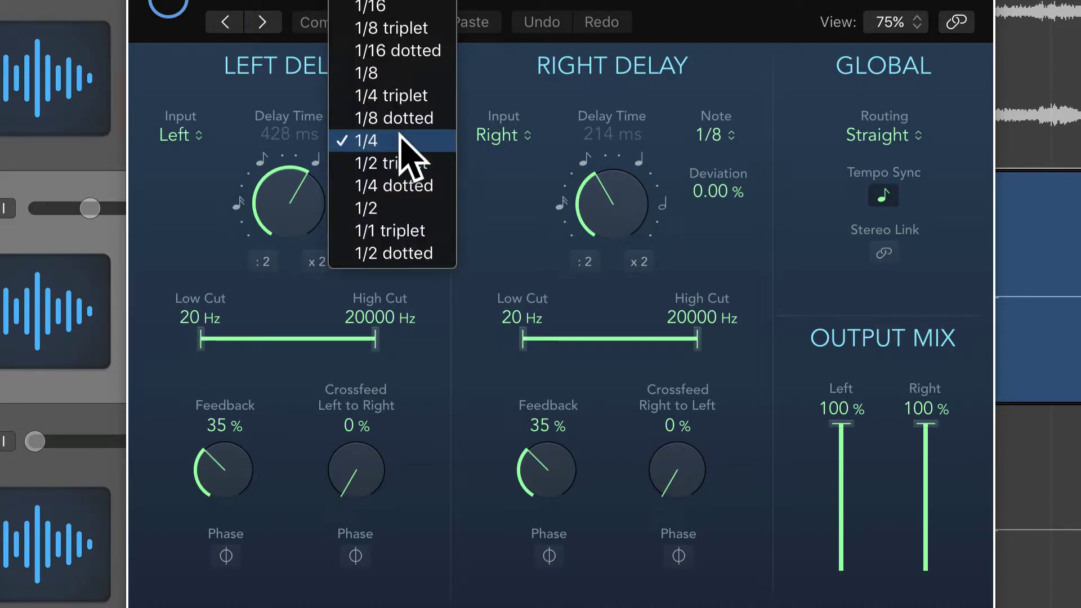
left_click(430, 55)
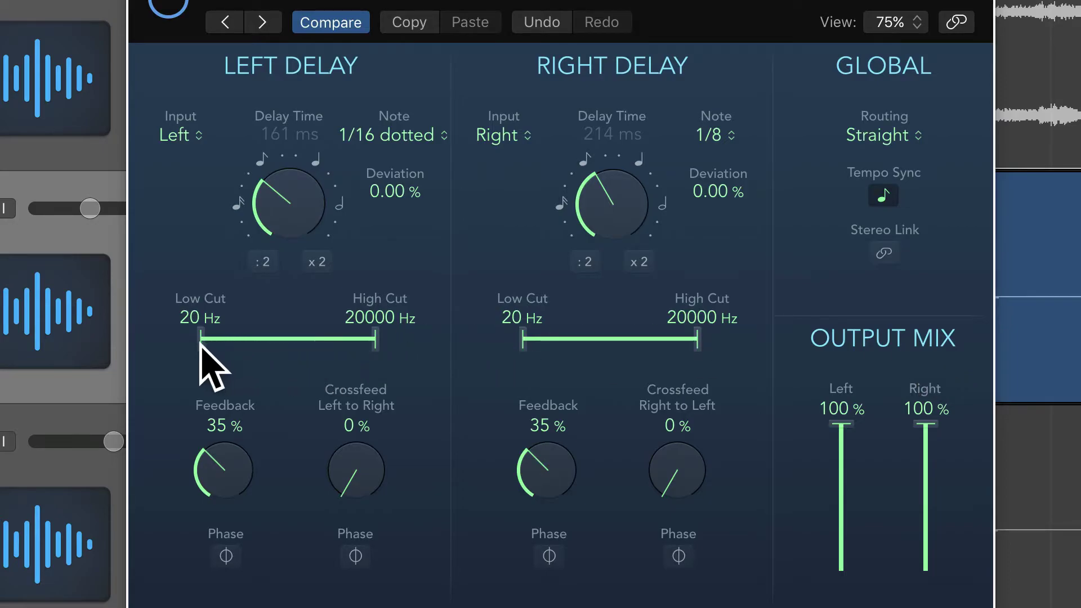
left_click_drag(202, 341, 341, 347)
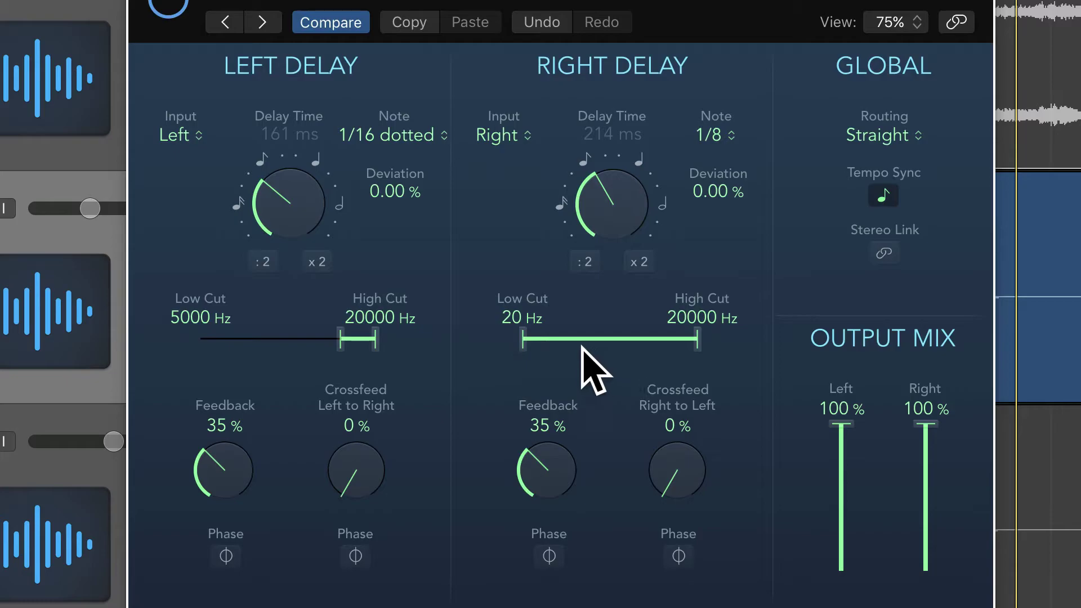
Set the right delay's low cut to 1000 Hz and its high cut to 3300 Hz
left_click_drag(523, 340, 621, 341)
left_click_drag(697, 341, 653, 344)
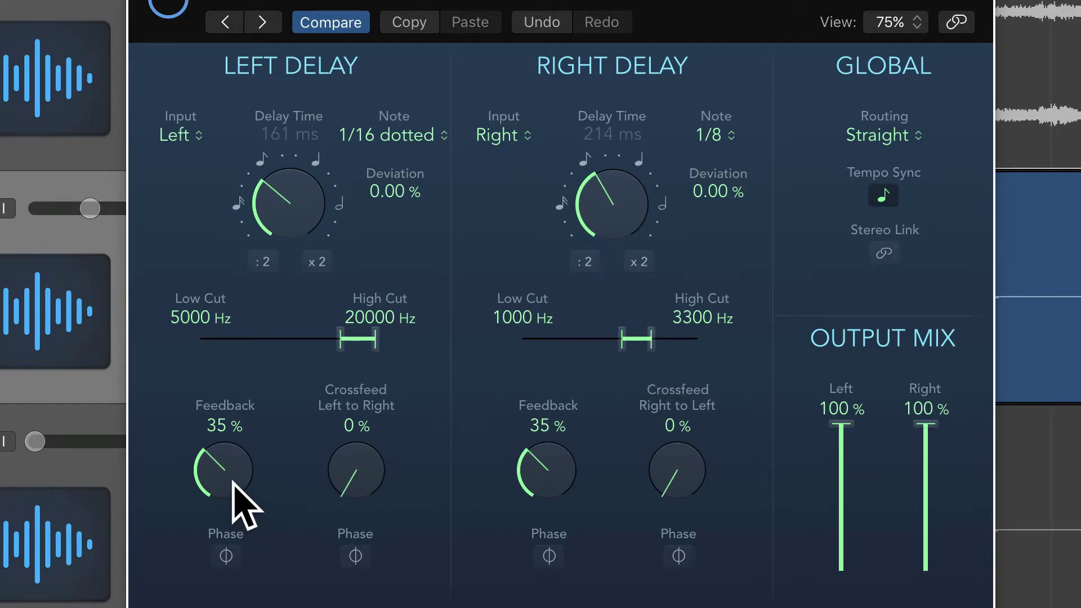
Increase the left delay's feedback in stages to 65 %, 70 % and finally 75 %
left_click_drag(237, 485, 216, 426)
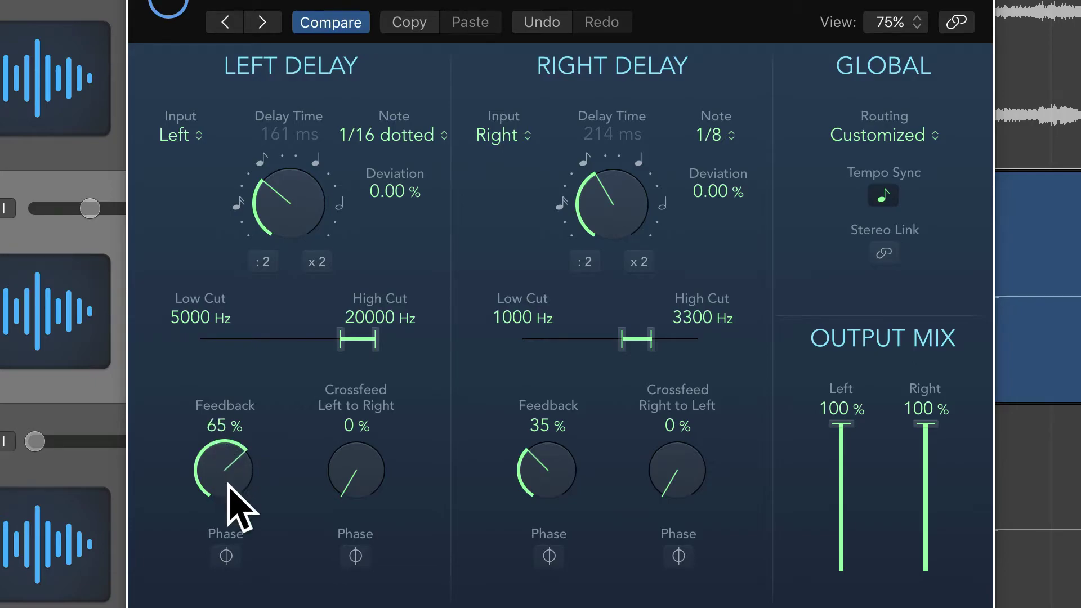
left_click_drag(229, 486, 227, 470)
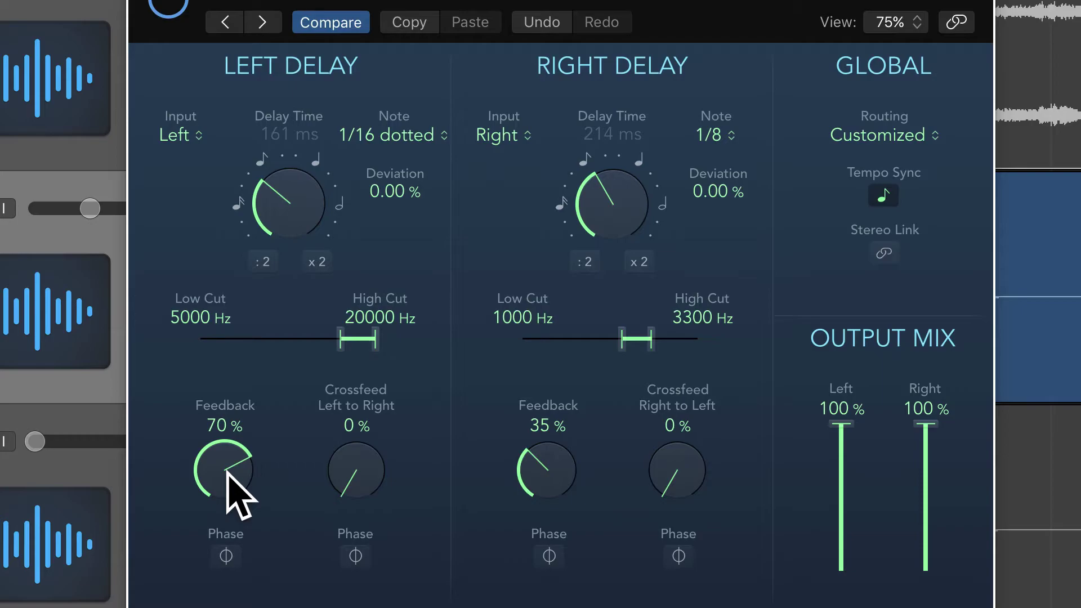
left_click_drag(228, 471, 221, 453)
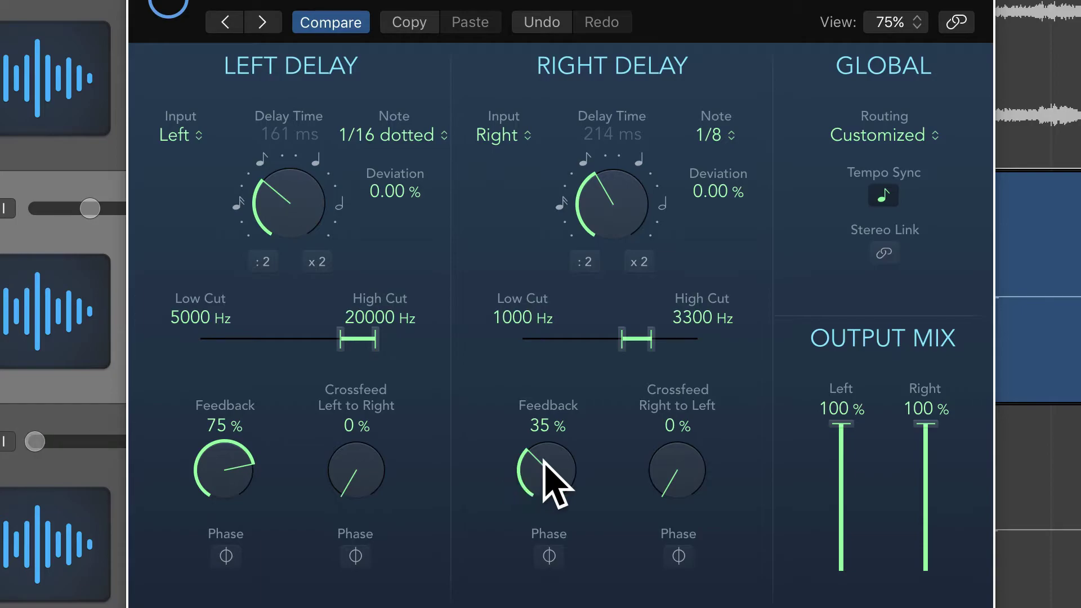
Set the right delay's feedback to 50 % and shift its whole filter band down to 190–610 Hz
left_click_drag(558, 473, 541, 417)
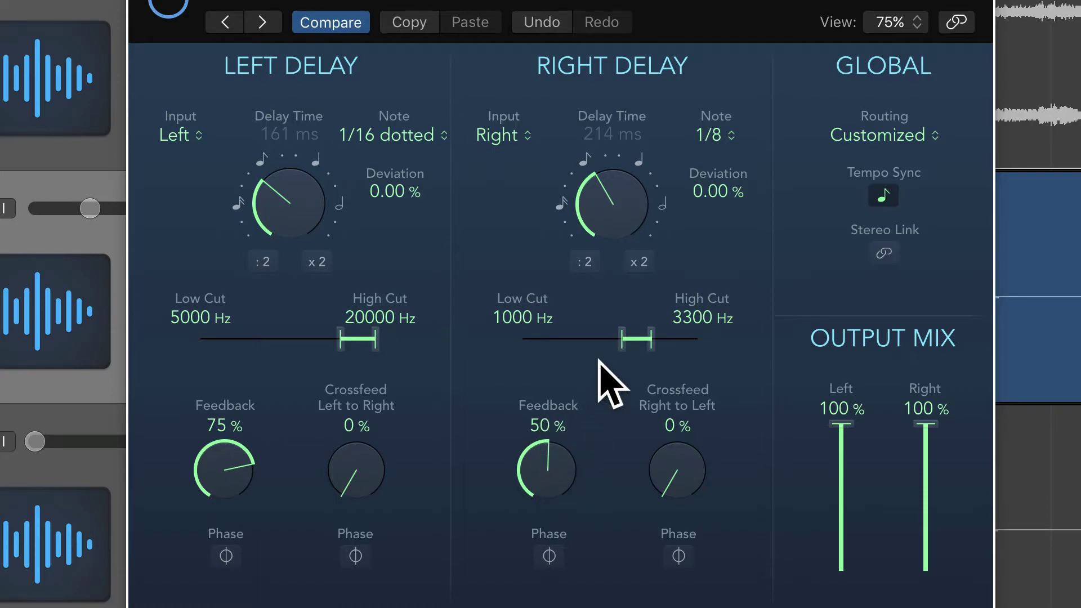
left_click_drag(633, 340, 595, 335)
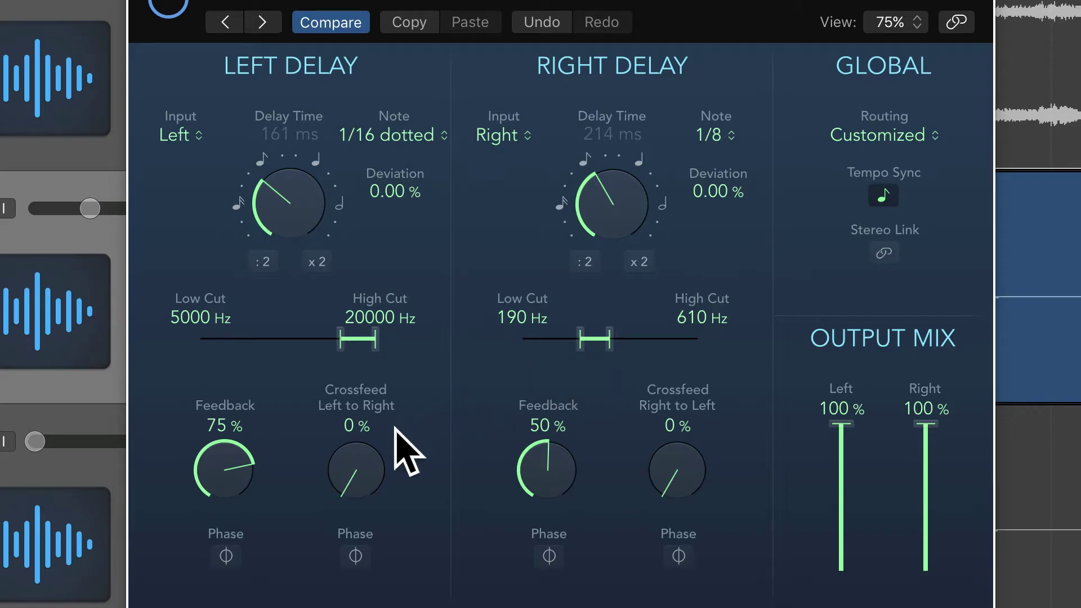
Set the crossfeed to 30 % left to right and 31 % right to left, and reduce the left feedback to 61 %
left_click_drag(362, 458, 353, 442)
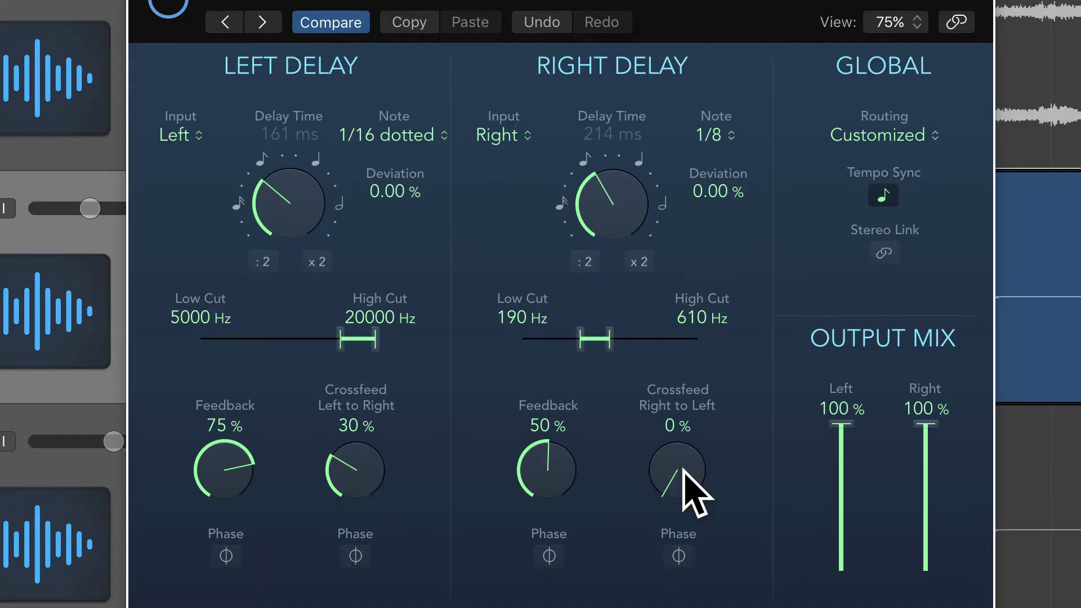
left_click_drag(684, 473, 658, 360)
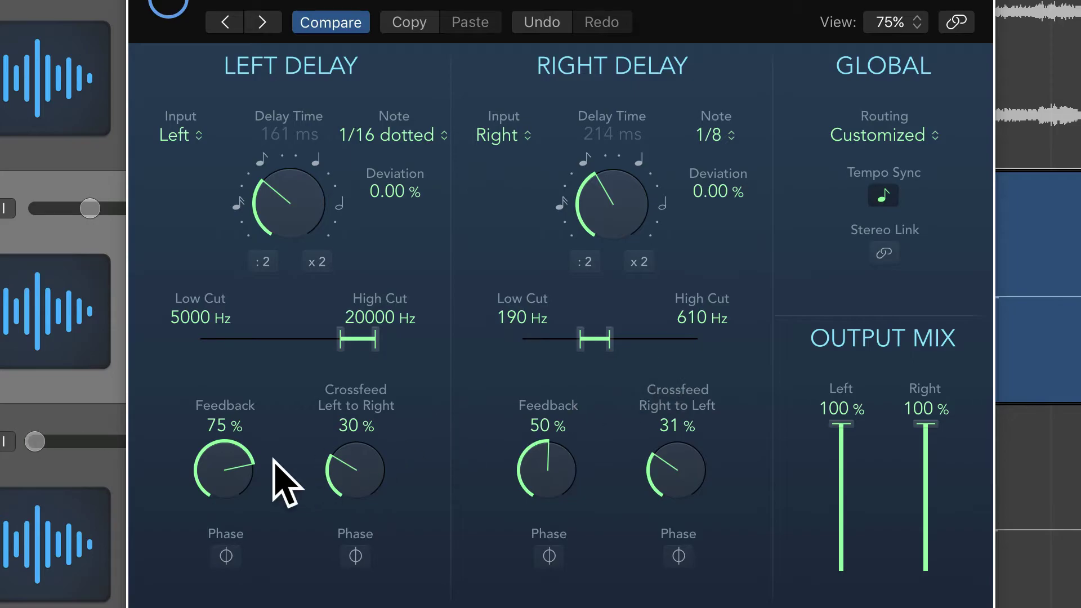
left_click_drag(233, 456, 232, 503)
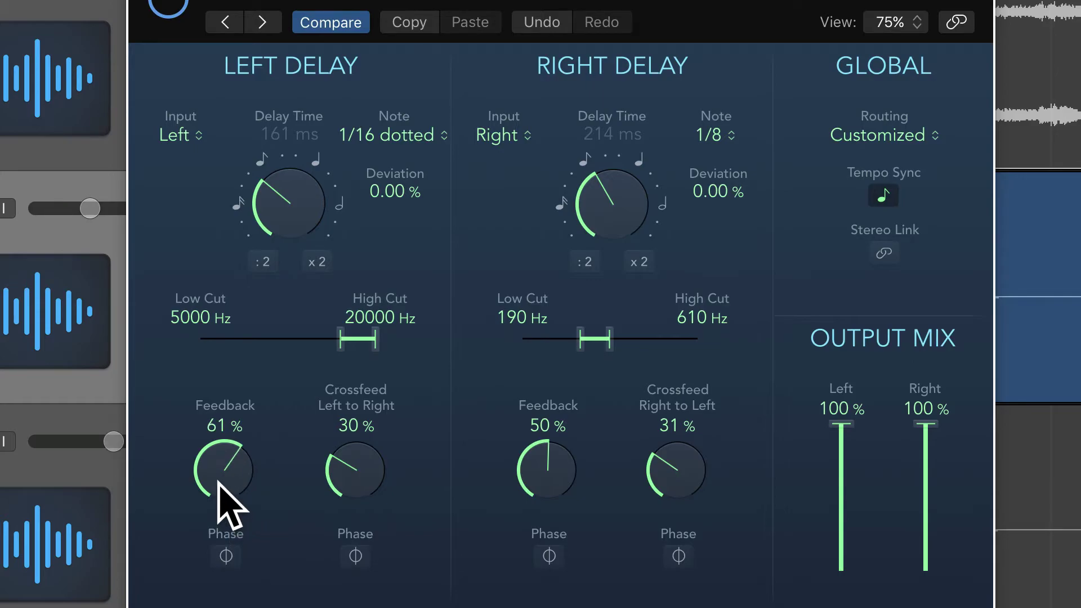
Lower the left delay's feedback to 60 % and shift the right delay's whole filter band up to 2100–6300 Hz
scroll(219, 484, "down", 1)
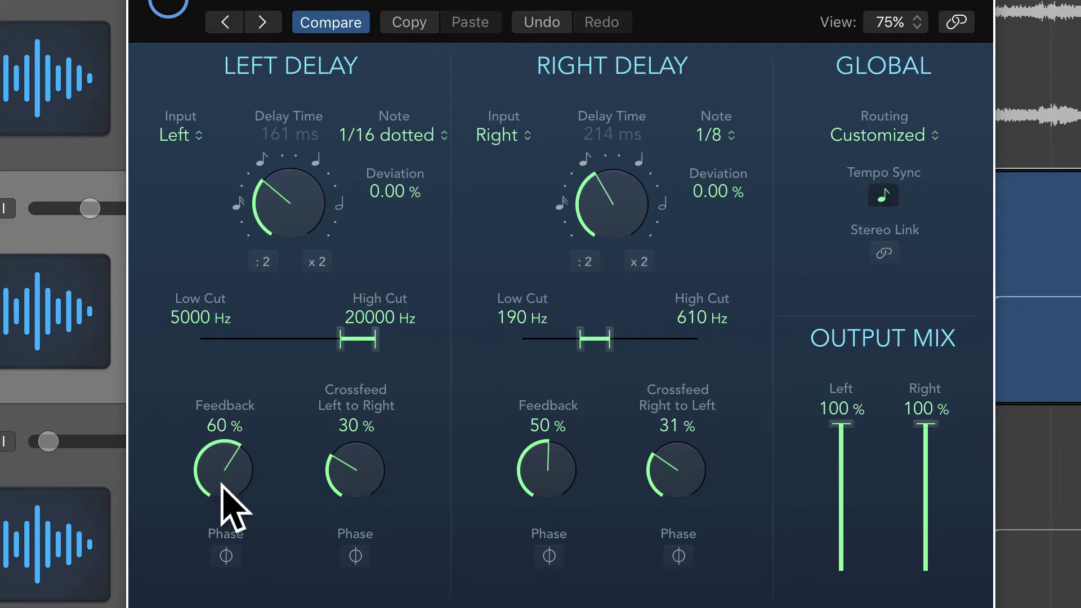
left_click_drag(584, 340, 649, 335)
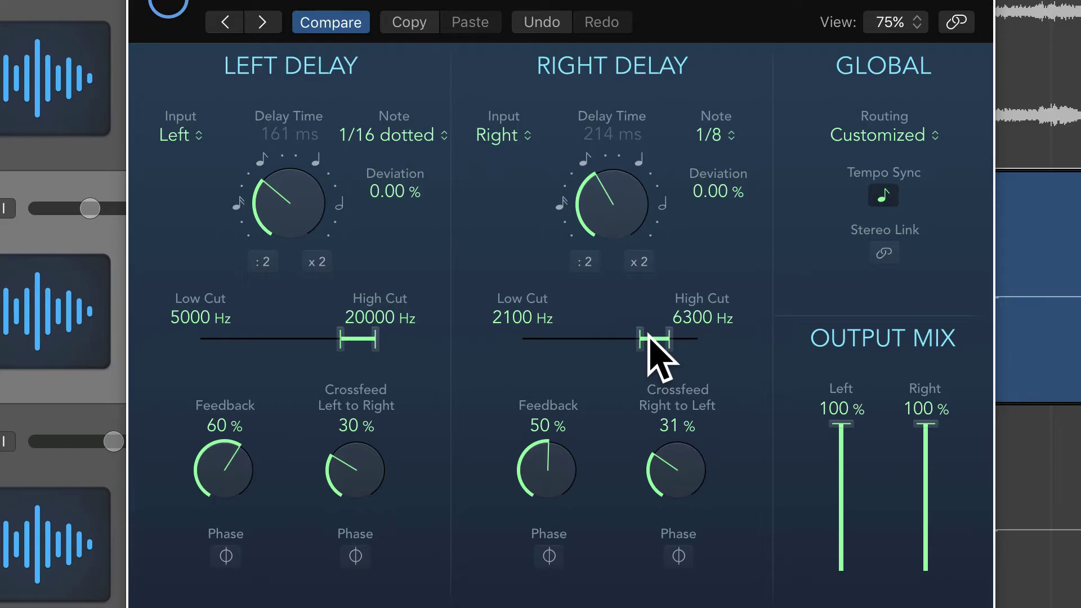
Set the left delay's note value to 1/4 and the right delay's note value to 1/8 dotted
left_click(431, 143)
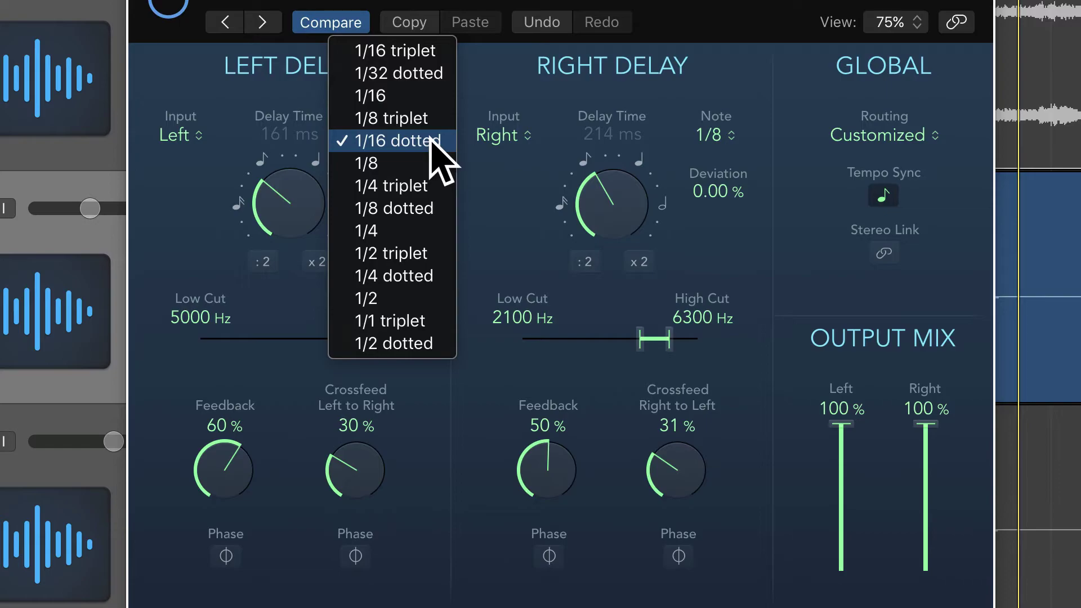
left_click(415, 228)
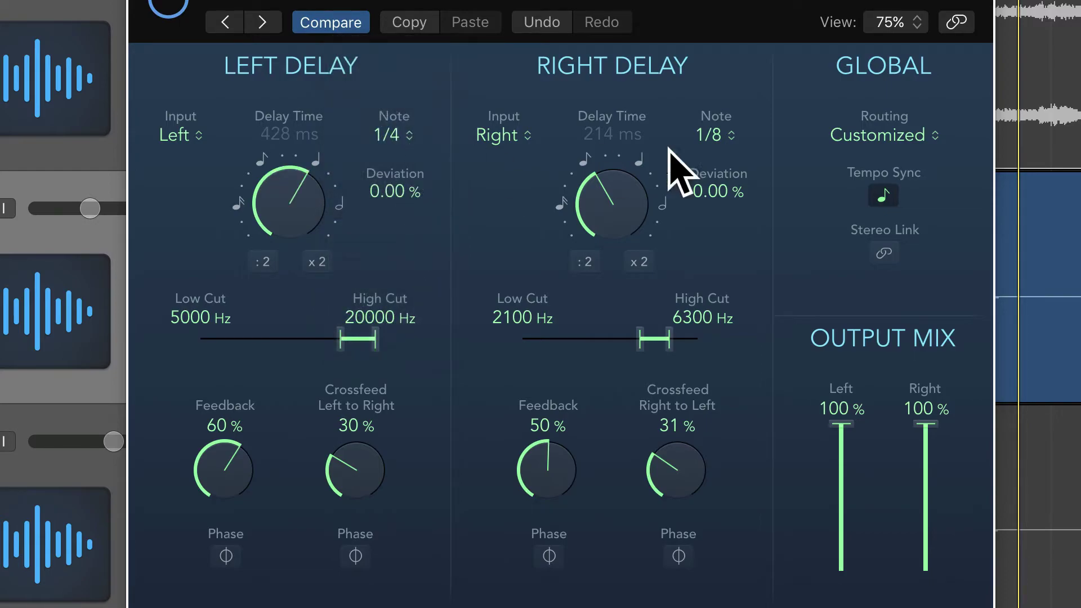
left_click(717, 135)
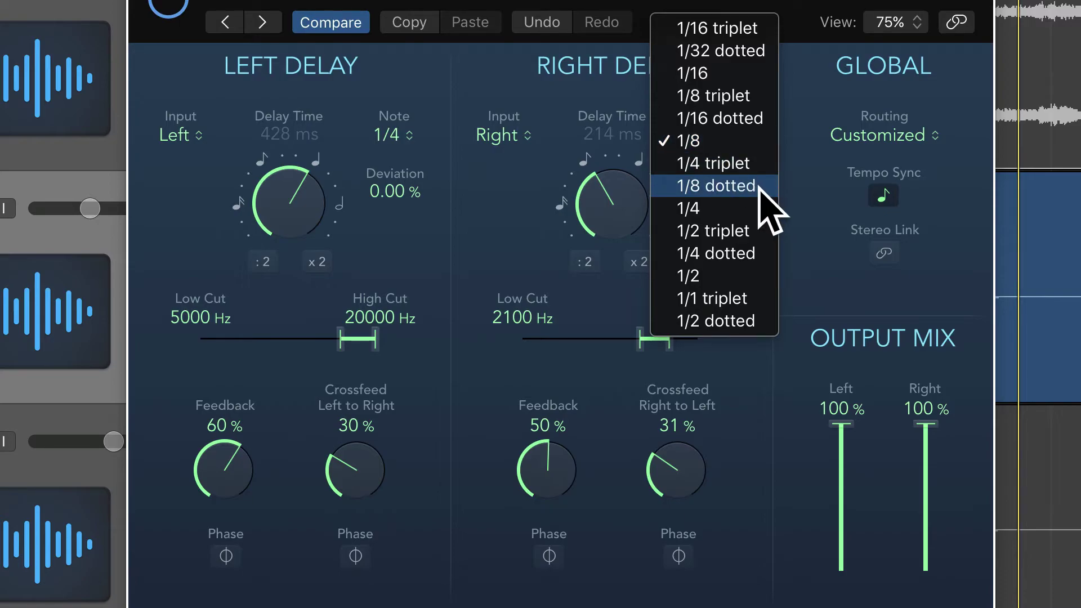
left_click(740, 190)
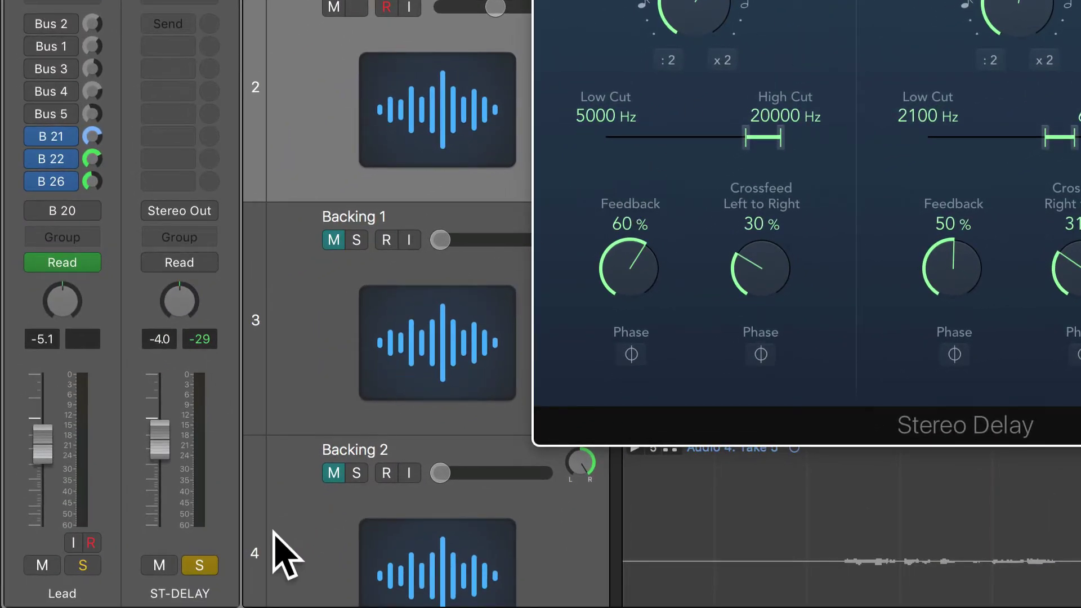
Take the ST-DELAY channel out of solo, pull its fader fully down, and raise it during playback to -4.0 dB
left_click(200, 566)
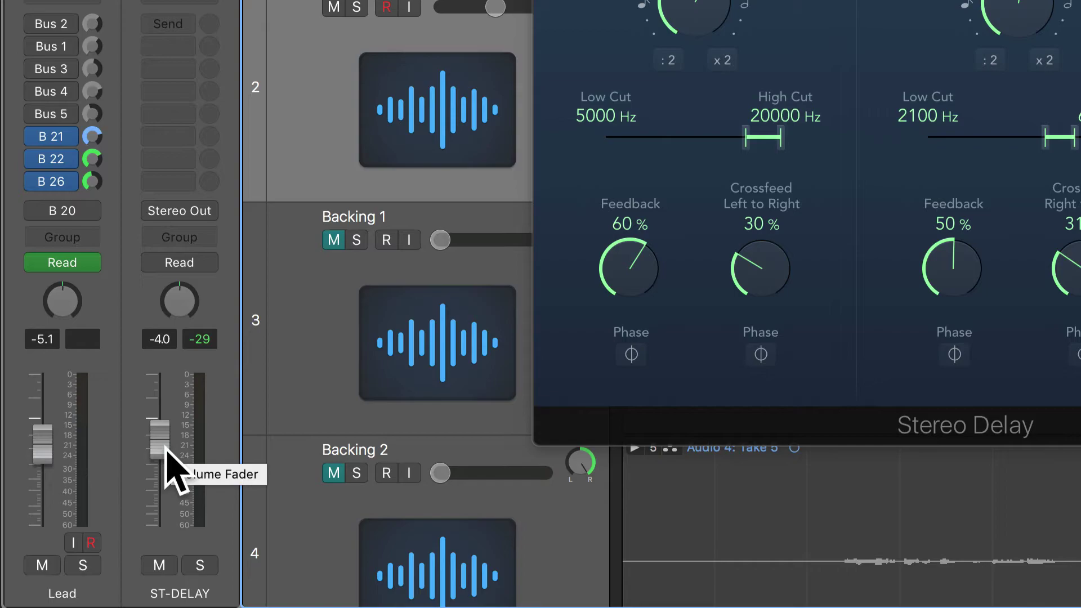
left_click_drag(166, 448, 167, 534)
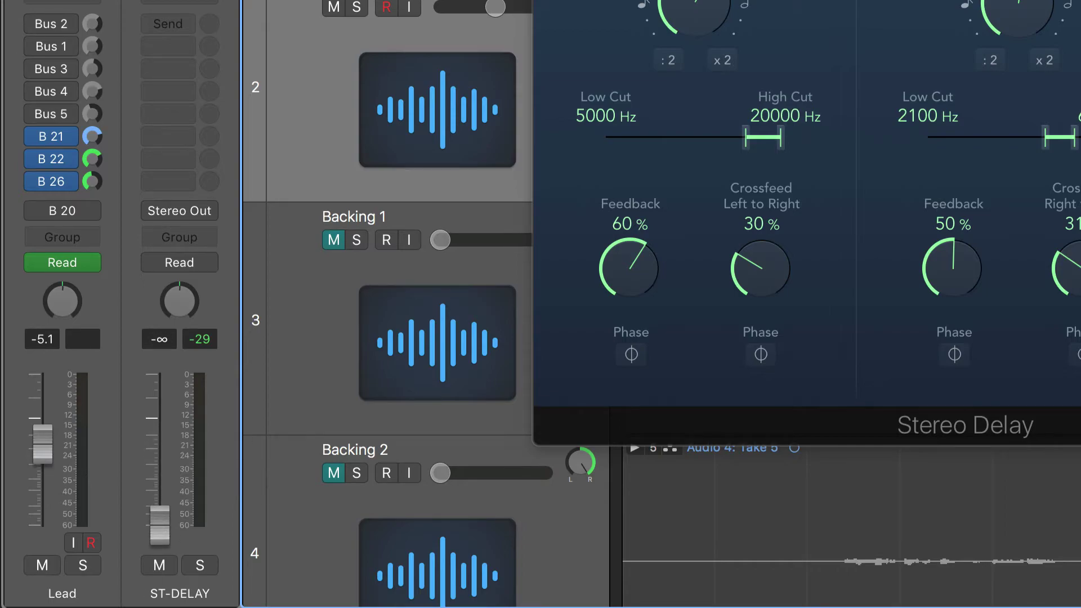
key("space")
left_click_drag(164, 534, 159, 471)
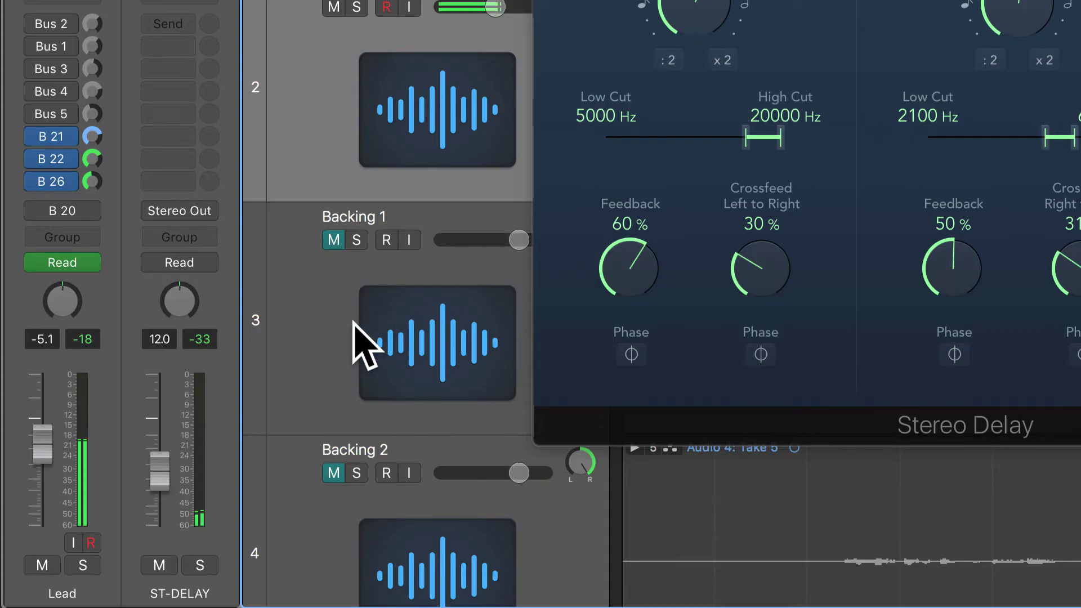
left_click_drag(160, 472, 159, 451)
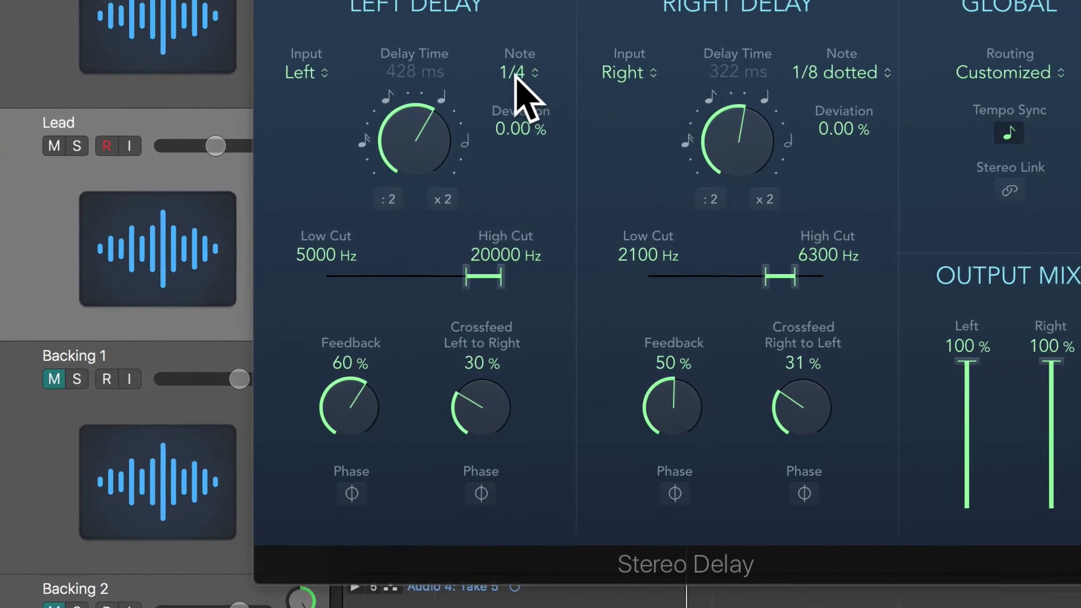
Change the left delay's note value to 1/2 and the right delay's to 1/4 dotted
left_click(582, 39)
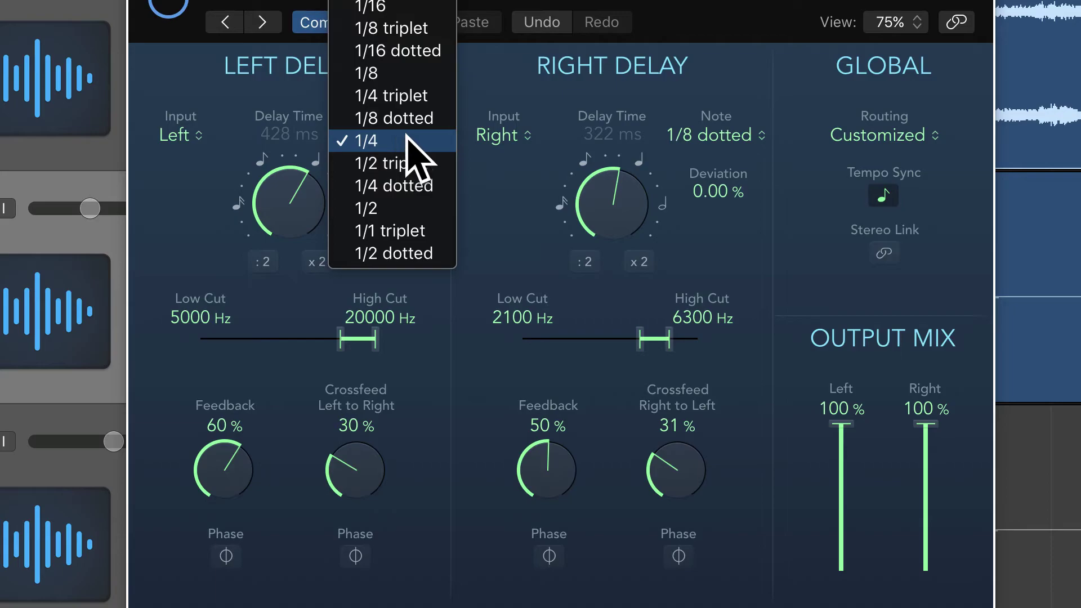
left_click(407, 209)
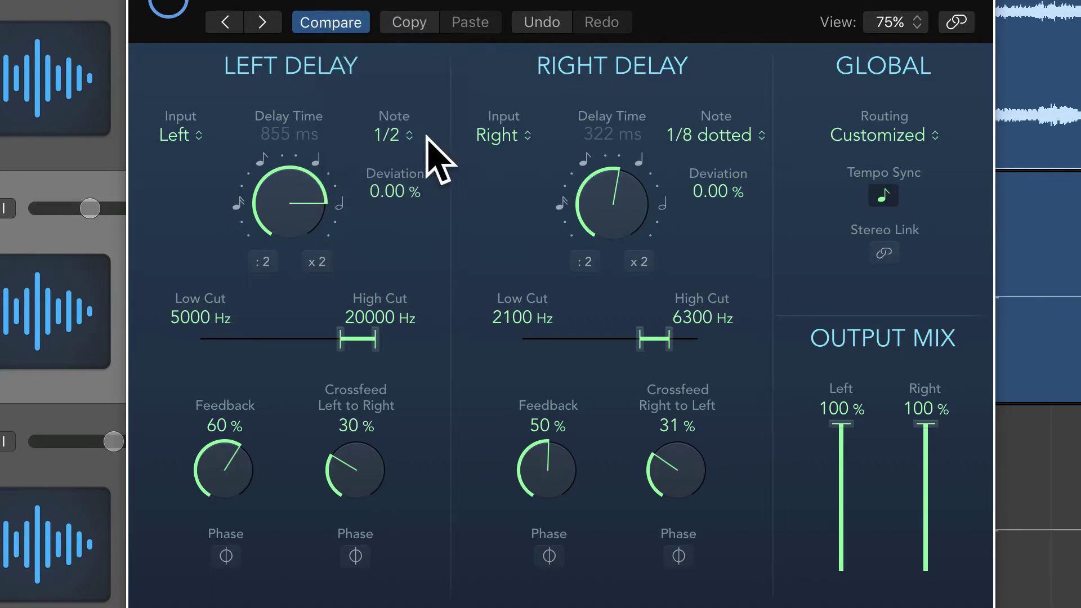
left_click(736, 140)
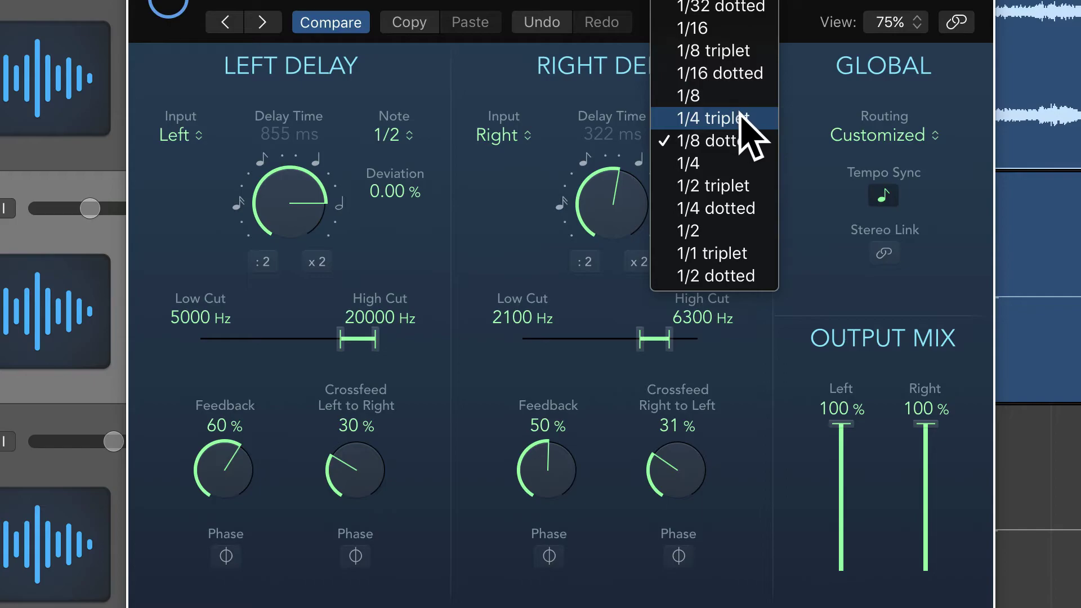
left_click(732, 208)
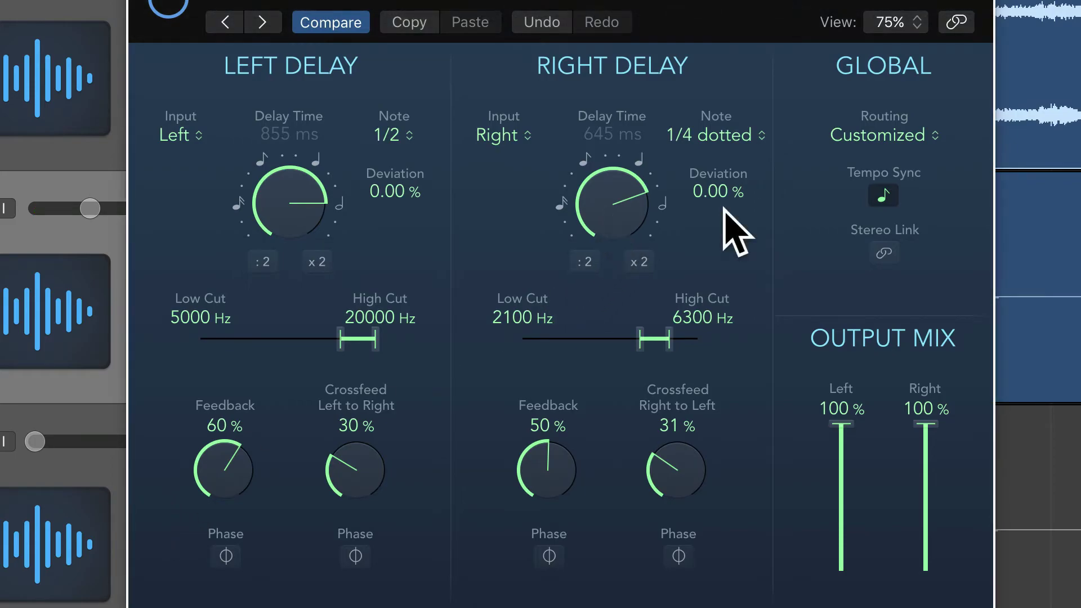
Try a 1/1 triplet note on the right delay, reduce the left feedback to 40 %, and set the right note to 1/4
left_click(740, 140)
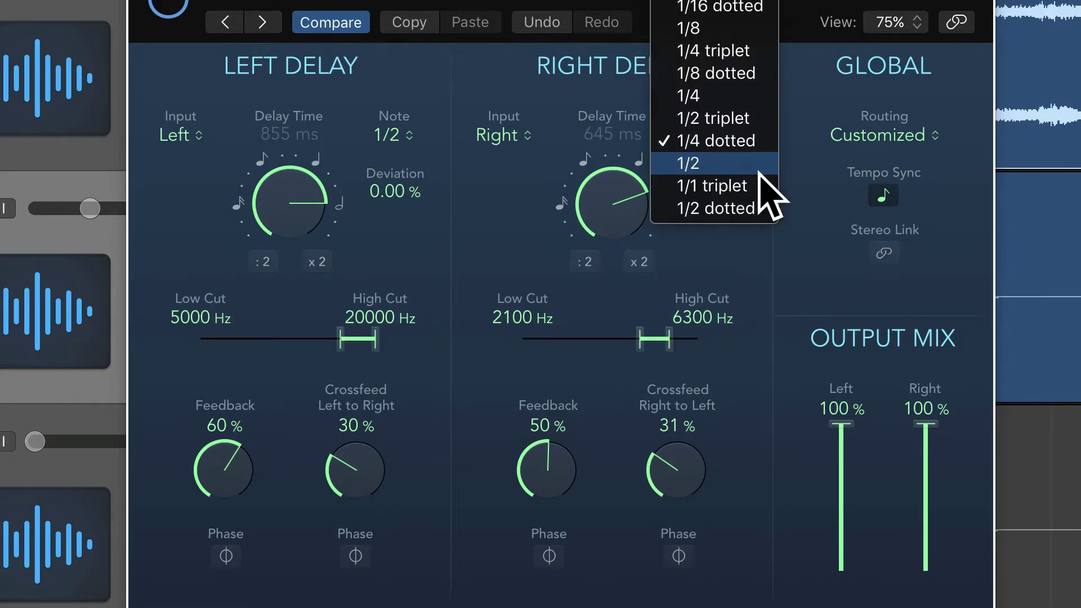
left_click(747, 207)
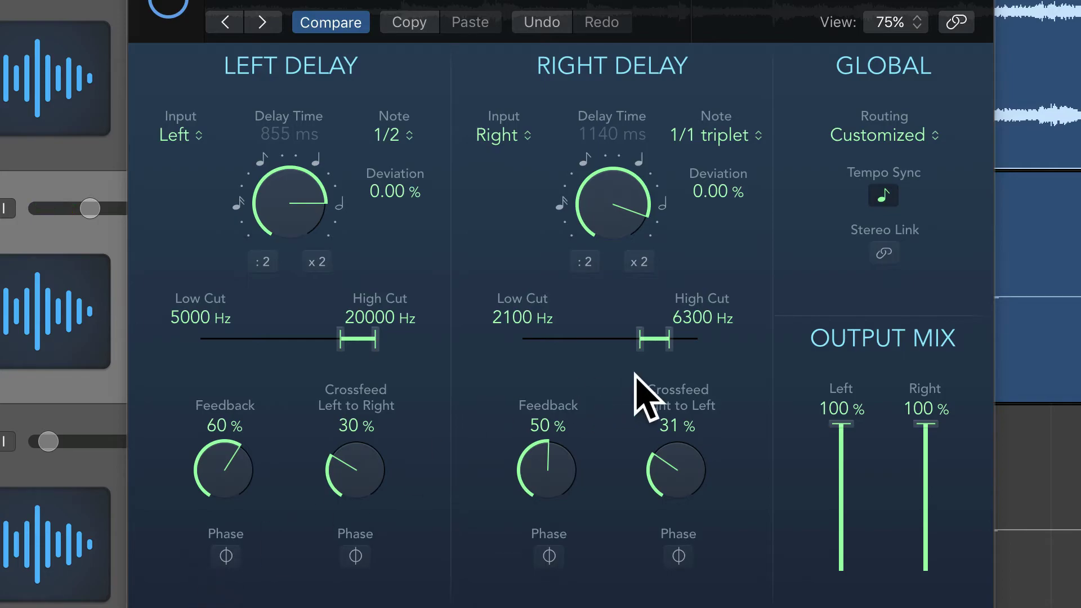
left_click_drag(231, 465, 231, 554)
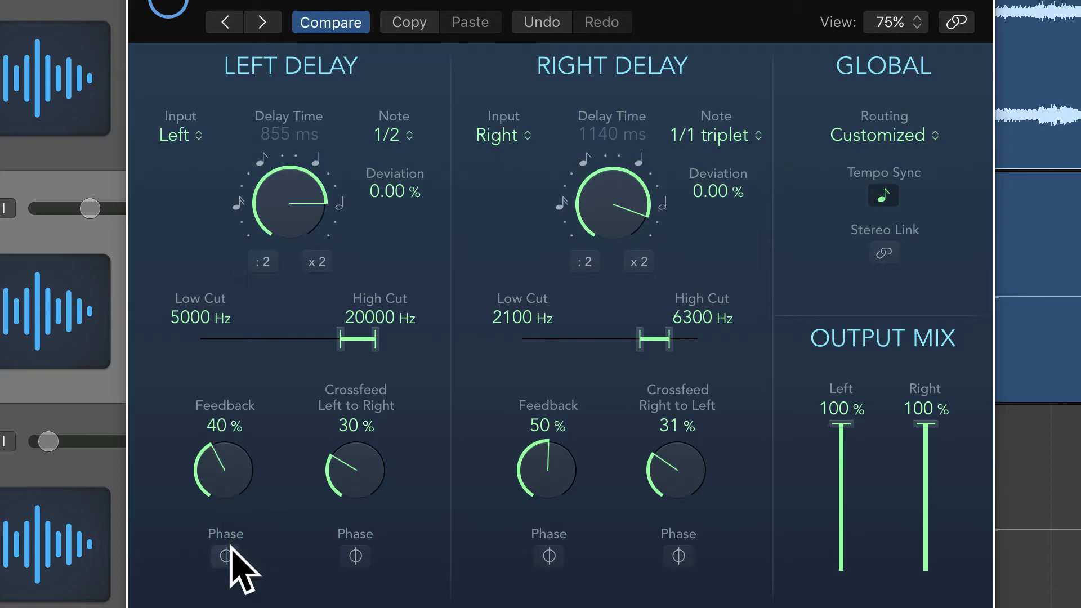
left_click(742, 147)
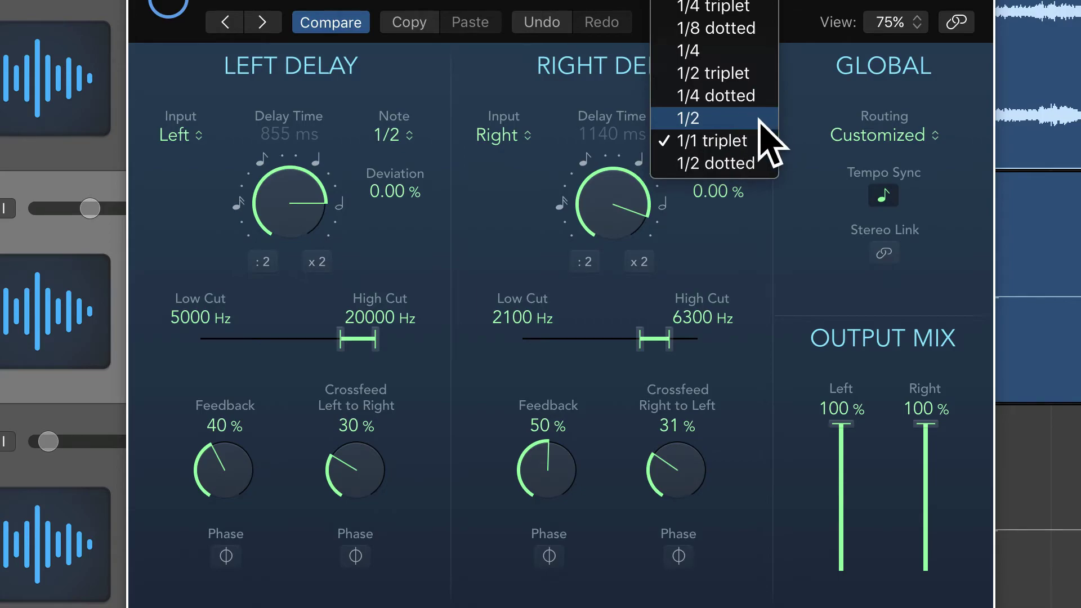
left_click(746, 54)
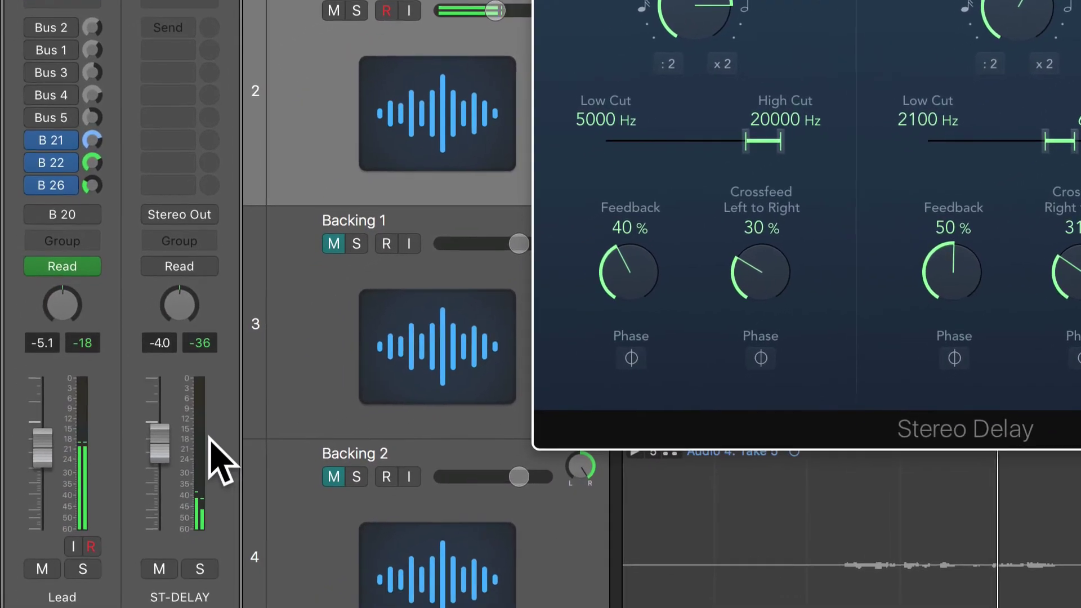
Audition the ST-DELAY channel by lowering its fader, muting and unmuting it, and bringing the level back to -4.0 dB
left_click_drag(160, 445, 164, 483)
left_click(160, 569)
left_click(160, 569)
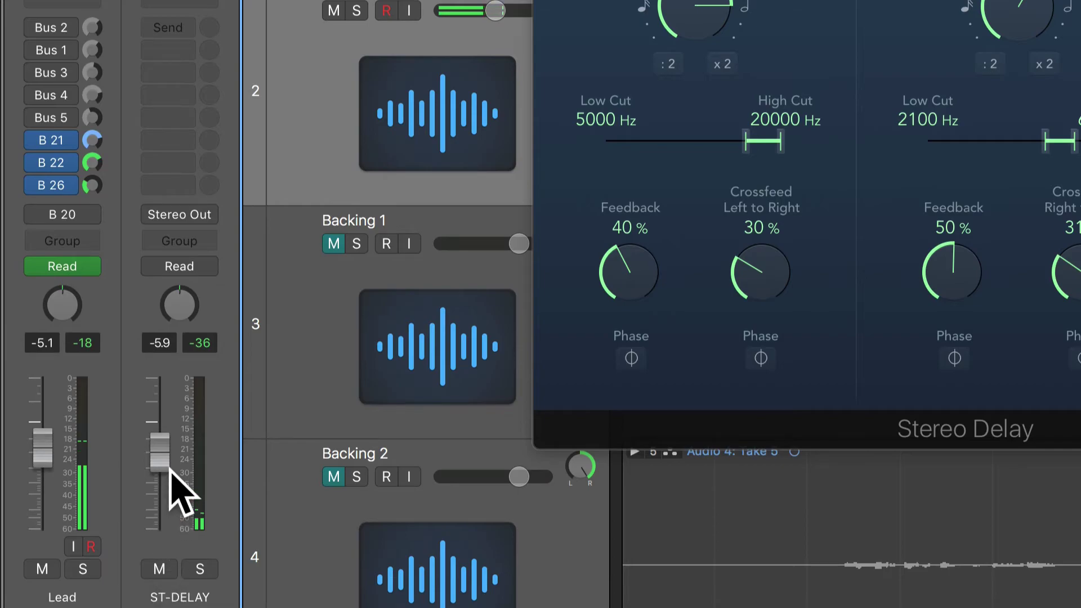
left_click_drag(165, 463, 165, 458)
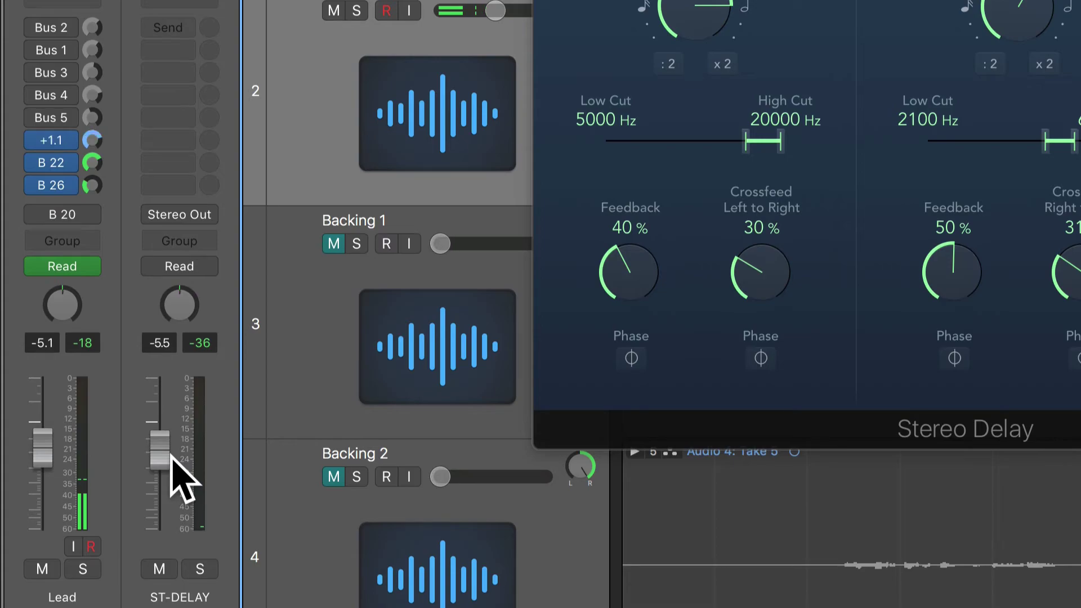
left_click_drag(169, 450, 172, 442)
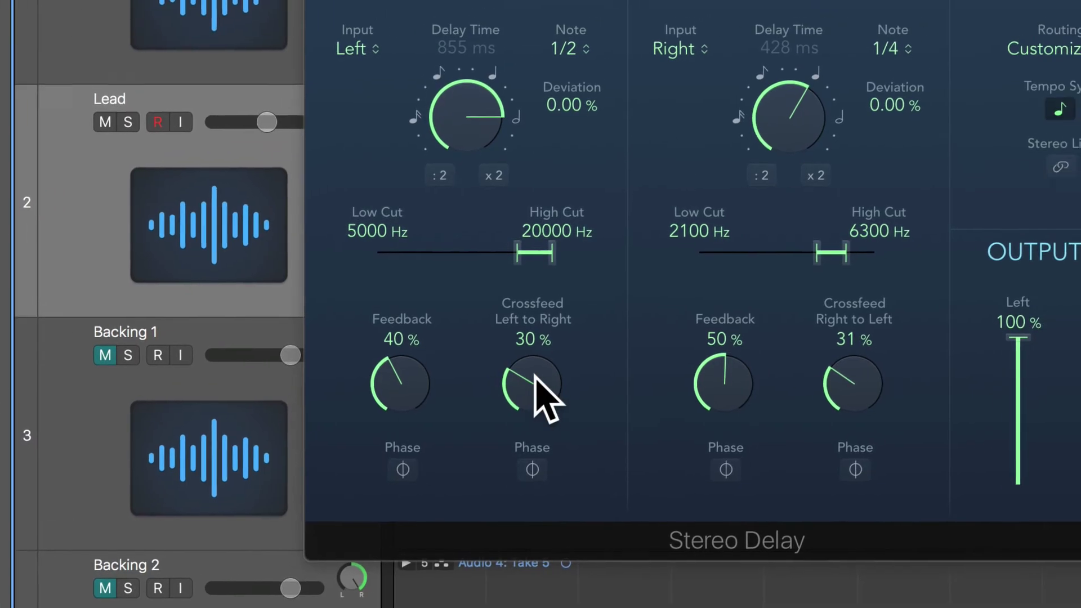
Shift the right delay's filter band up to a 5000 Hz low cut and a 20000 Hz high cut
left_click_drag(833, 250, 842, 249)
left_click_drag(664, 337, 678, 336)
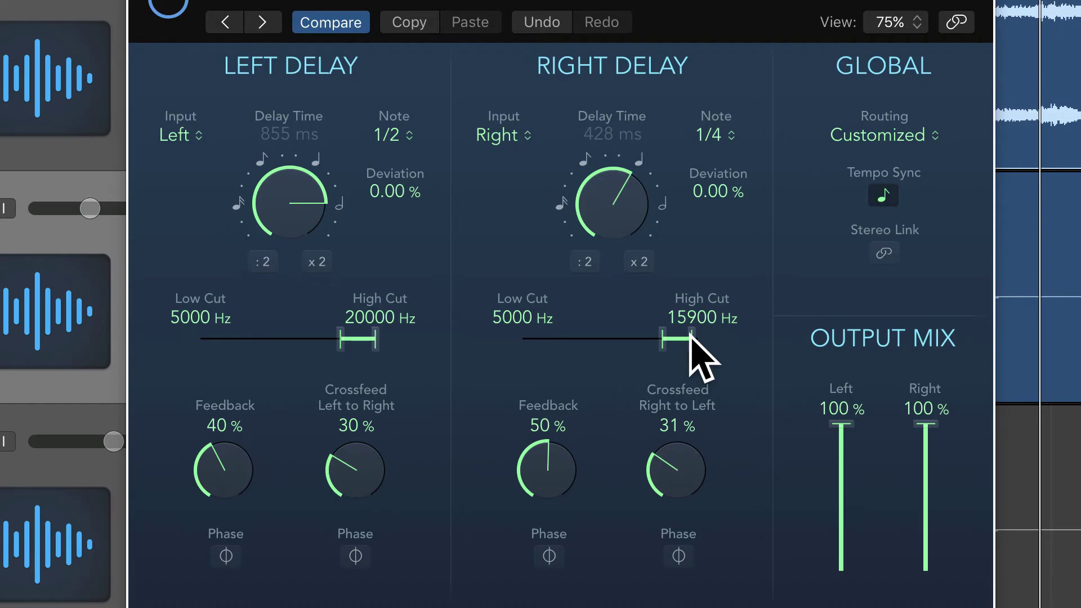
left_click_drag(691, 337, 698, 338)
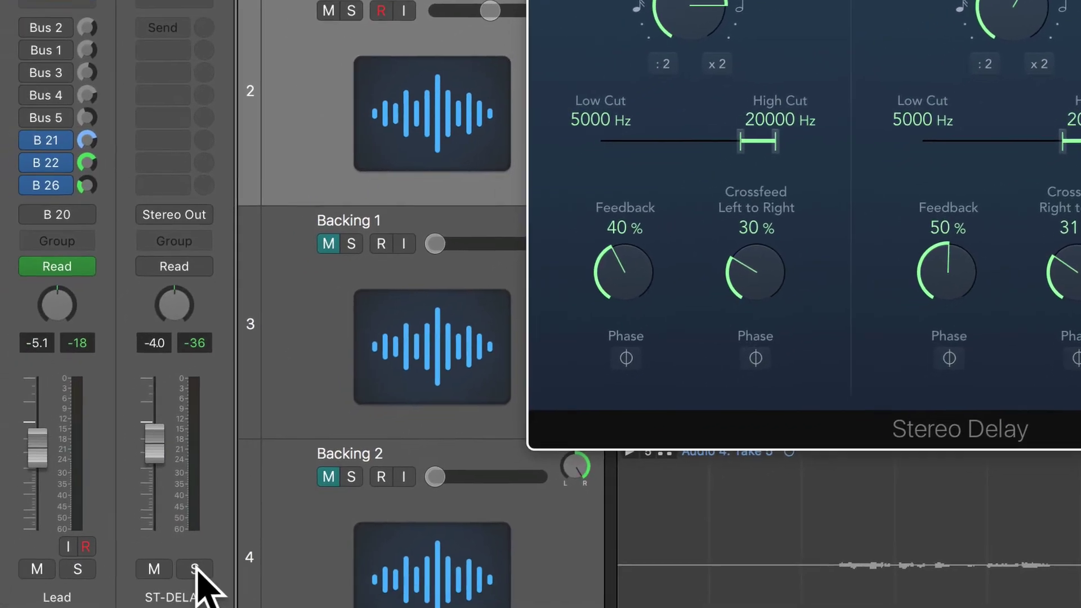
Solo the ST-DELAY channel and reduce the right delay's feedback to 40 %
left_click(194, 569)
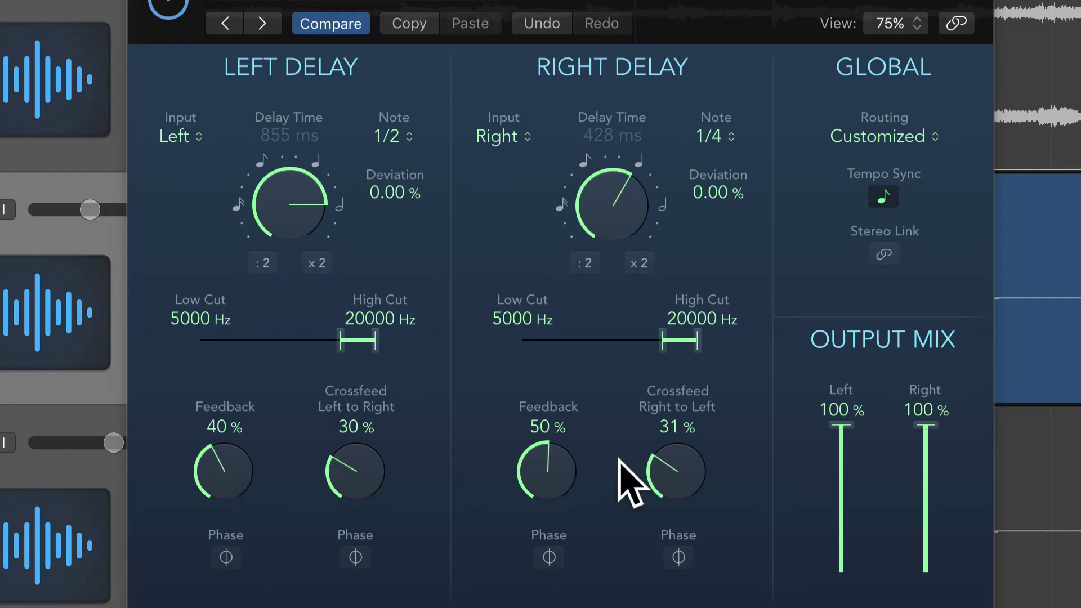
scroll(549, 490, "down", 9)
scroll(550, 501, "down", 1)
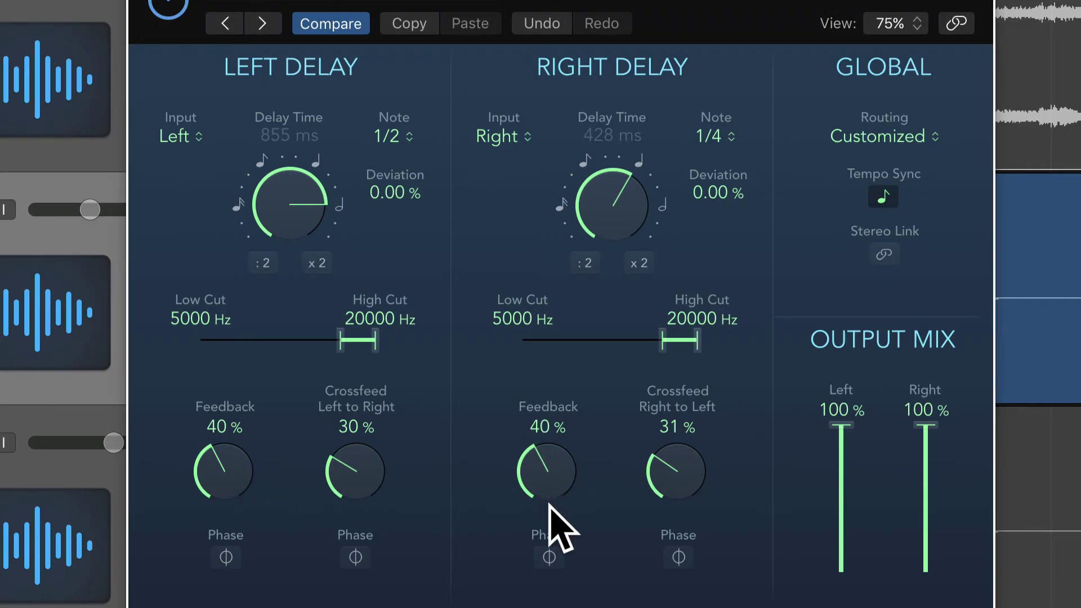
Set the left delay's feedback to 60 % and lower the right delay's feedback to 35 %
left_click_drag(236, 473, 226, 442)
scroll(226, 442, "up", 13)
scroll(215, 456, "up", 3)
scroll(216, 458, "down", 4)
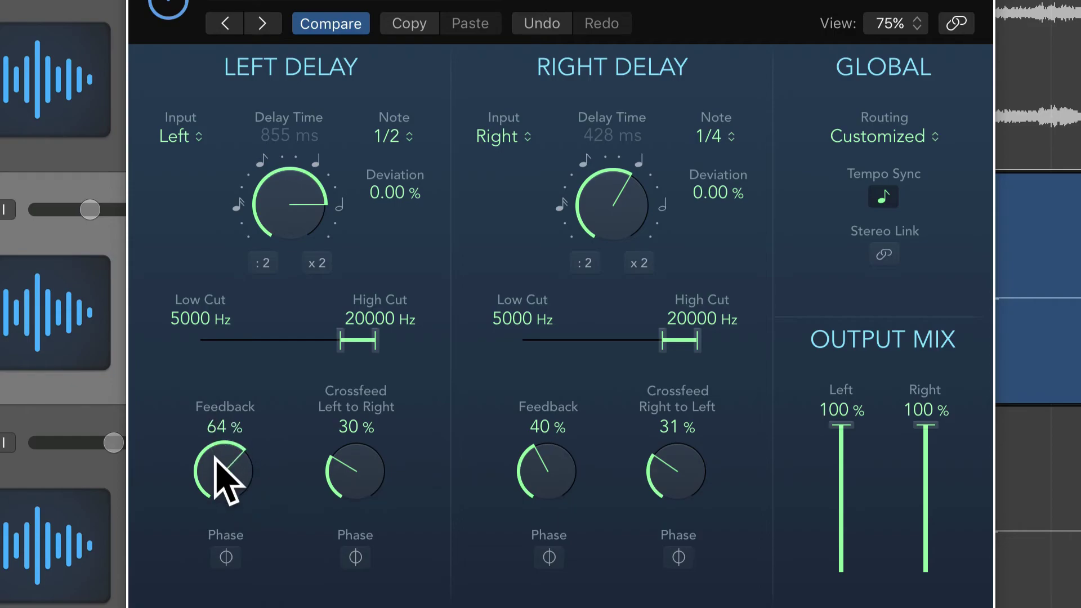
scroll(216, 458, "down", 3)
scroll(543, 475, "down", 5)
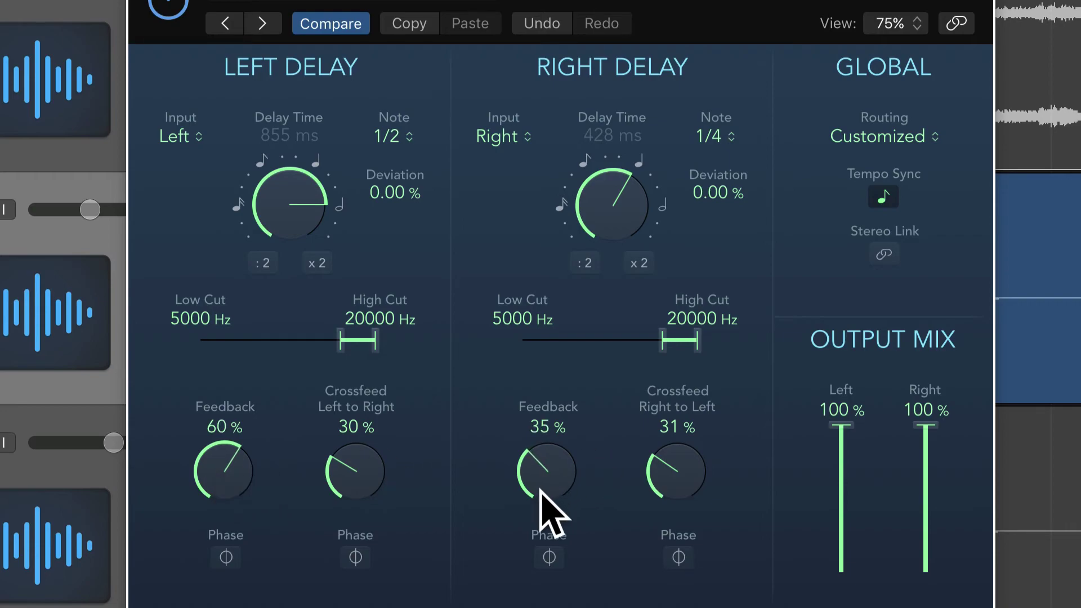
Reduce the crossfeed to 20 % left to right and 21 % right to left
scroll(371, 486, "down", 8)
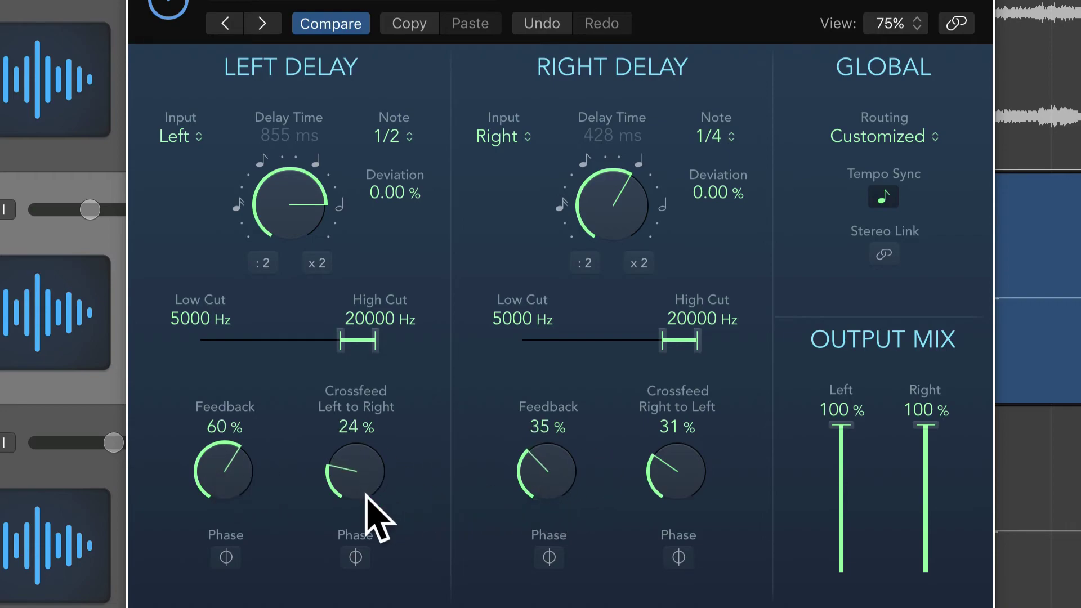
scroll(367, 501, "down", 2)
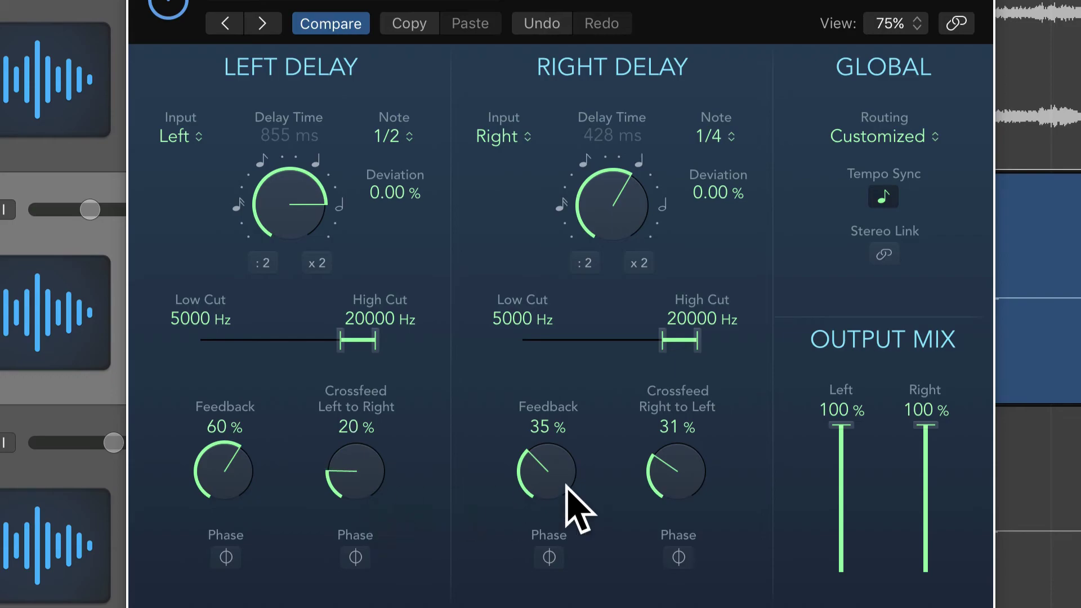
scroll(676, 501, "down", 8)
scroll(672, 500, "down", 2)
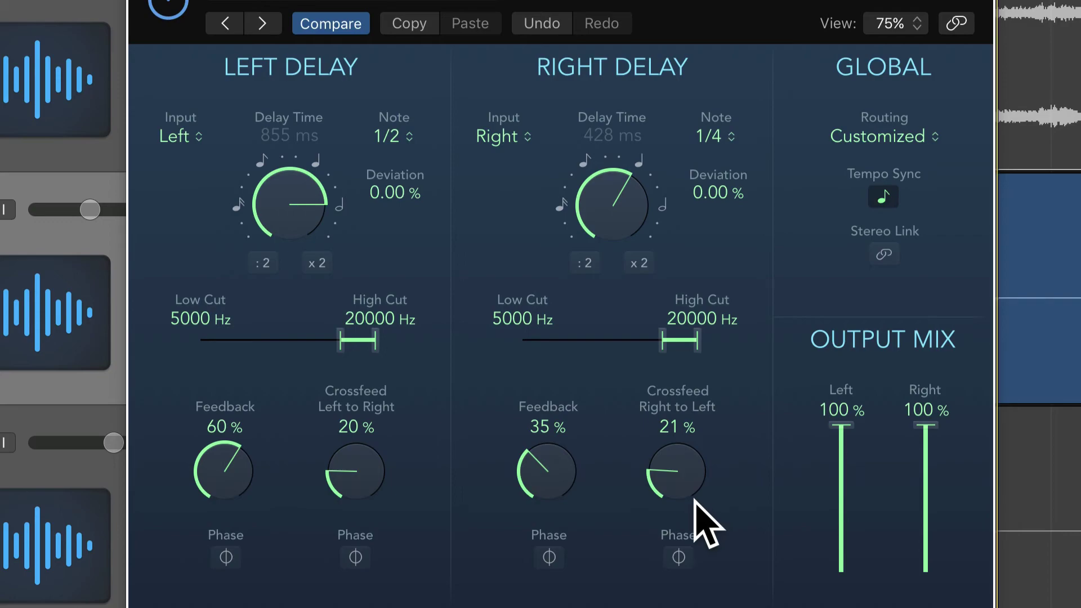
Lower the left delay's feedback to 45 % and the right output mix to 70 %
left_click_drag(238, 480, 236, 521)
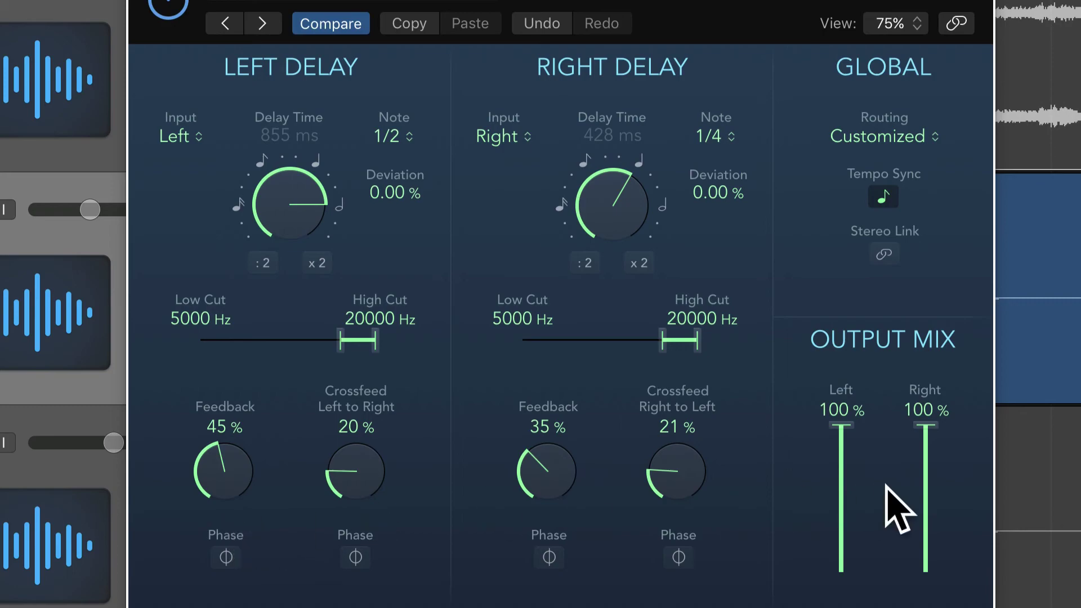
left_click_drag(927, 434, 927, 474)
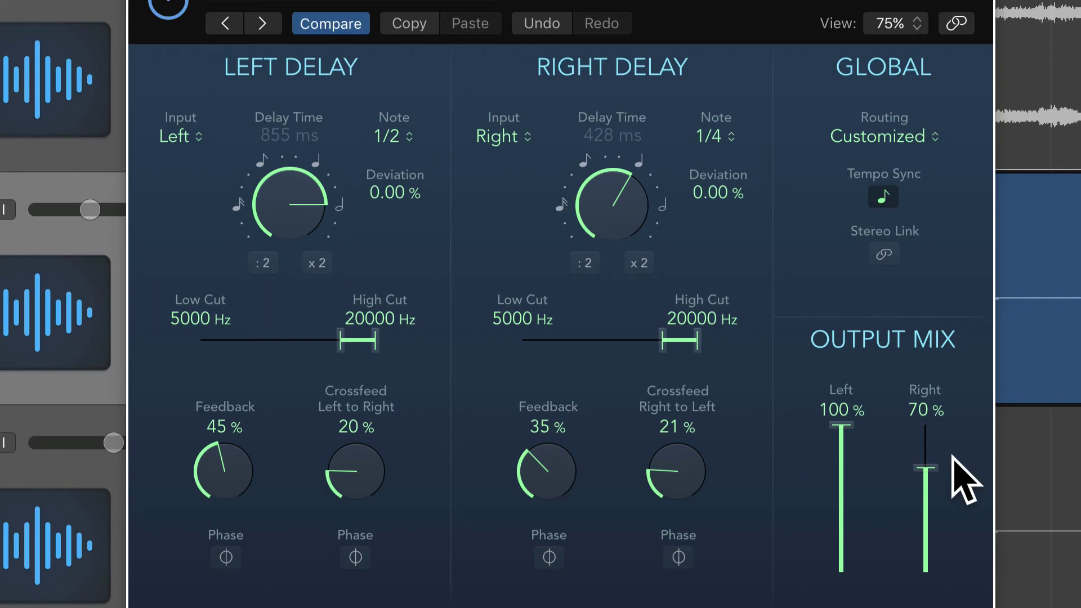
Raise the right delay's low cut to 8400 Hz and its feedback to 45 %
left_click_drag(666, 344, 679, 348)
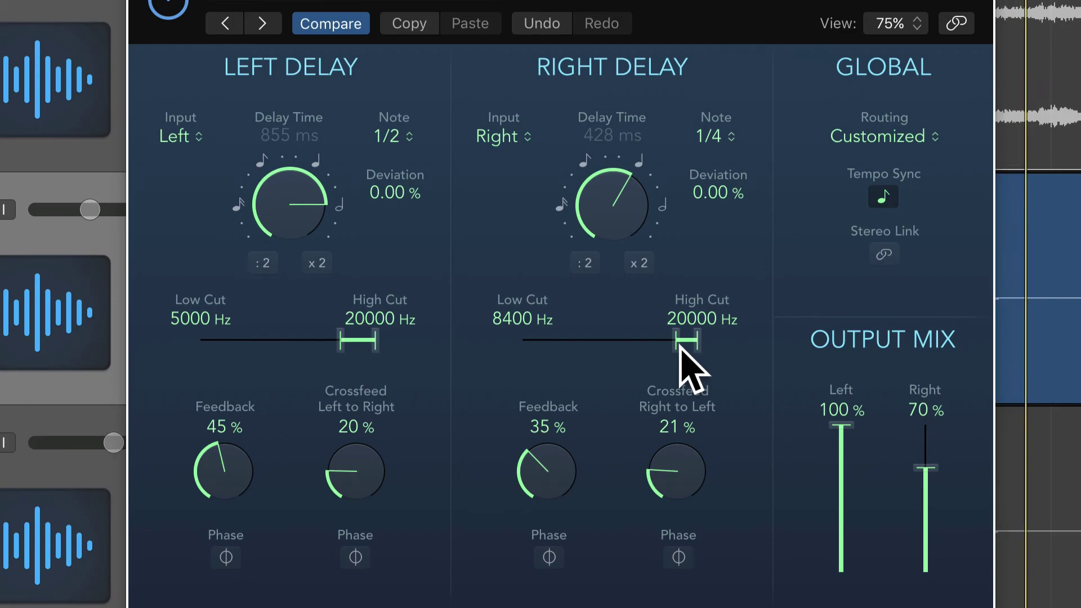
left_click_drag(563, 471, 550, 446)
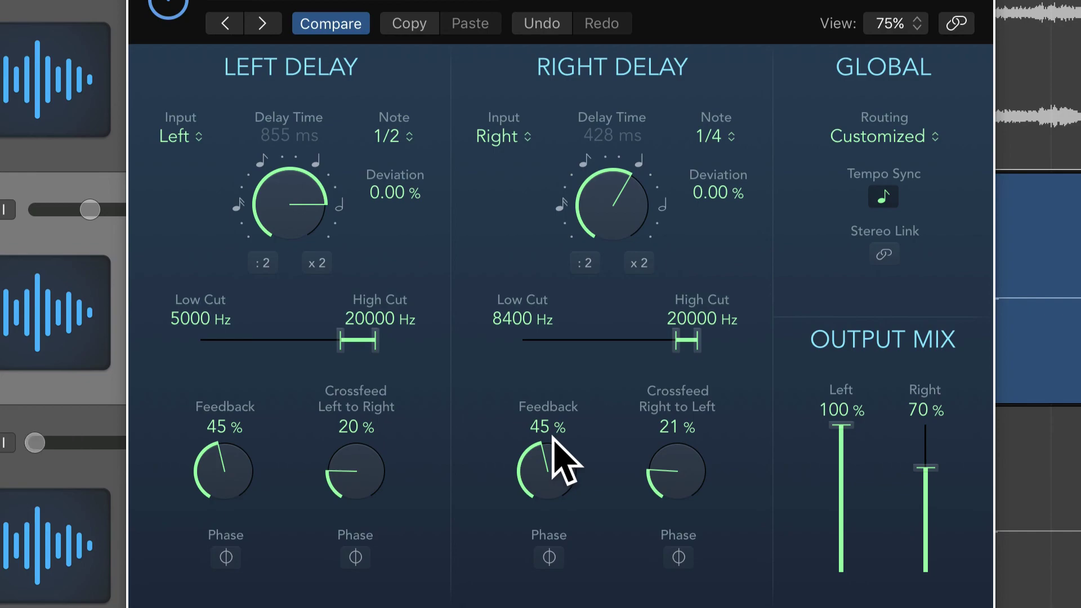
Lower the left delay's feedback to 35 % and reduce the left output mix slightly
left_click_drag(226, 484, 227, 514)
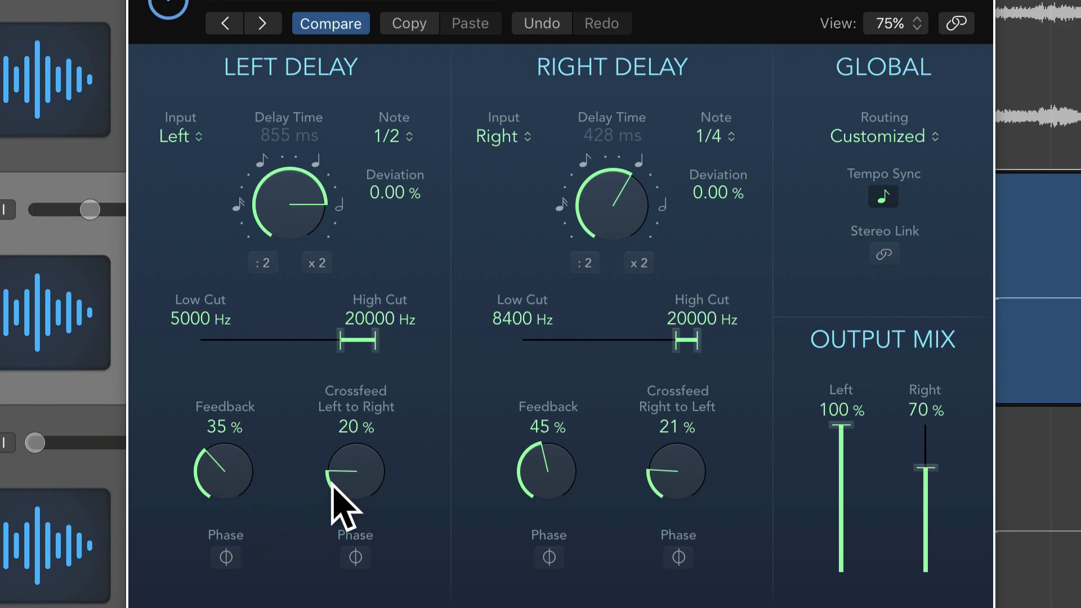
left_click_drag(839, 428, 837, 442)
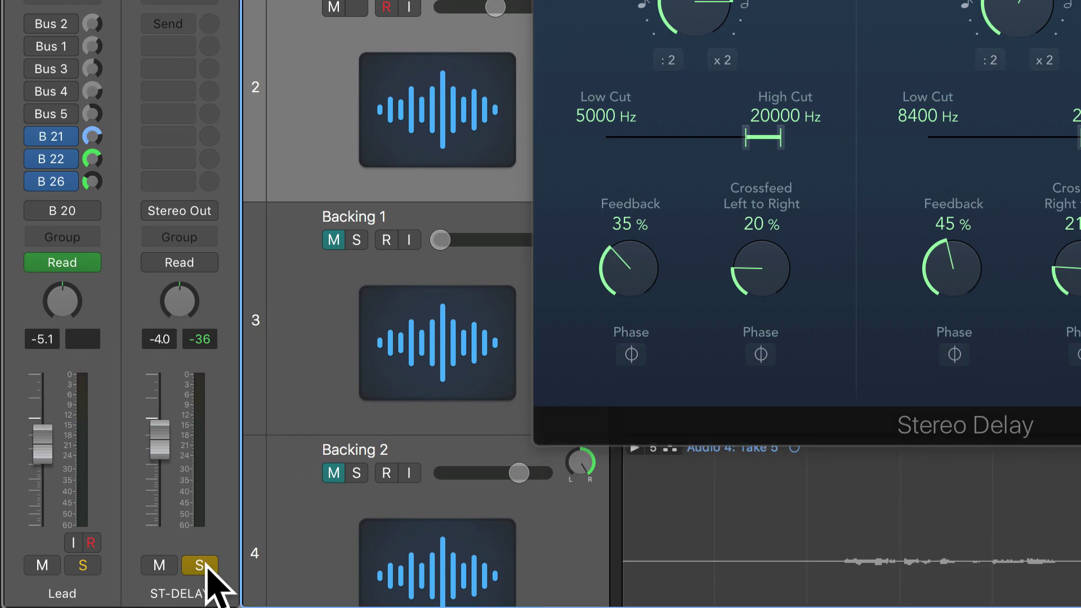
Take the ST-DELAY channel out of solo and lower its level to -4.4 dB while playing the mix
left_click(200, 565)
left_click_drag(162, 444, 165, 447)
key("space")
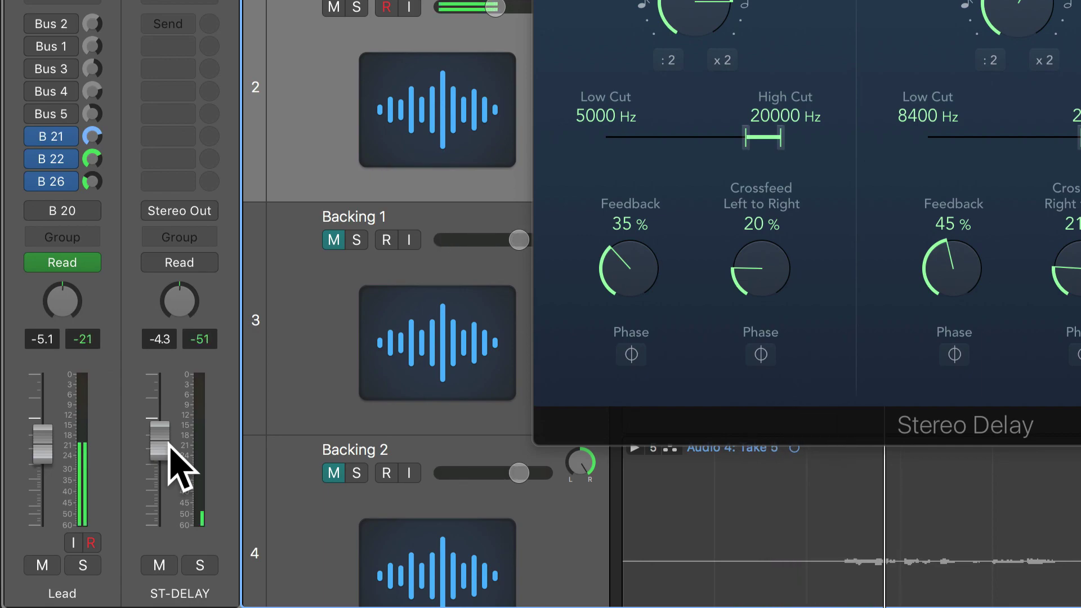
left_click_drag(168, 446, 174, 451)
Compare the mix with ST-DELAY muted and unmuted, and trim the channel's level to -4.5 dB
left_click(160, 564)
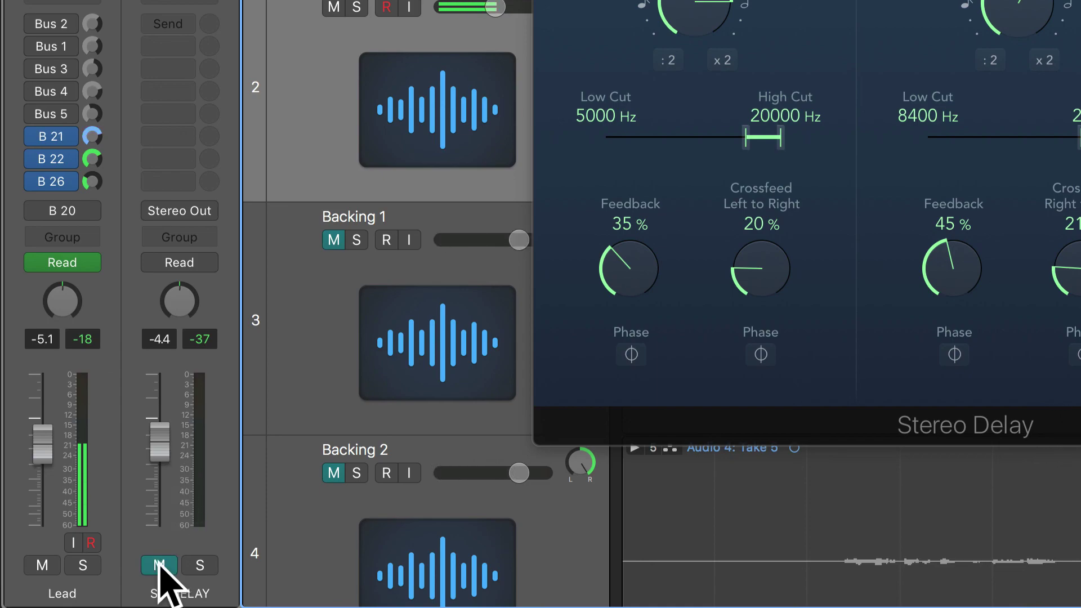
left_click(159, 564)
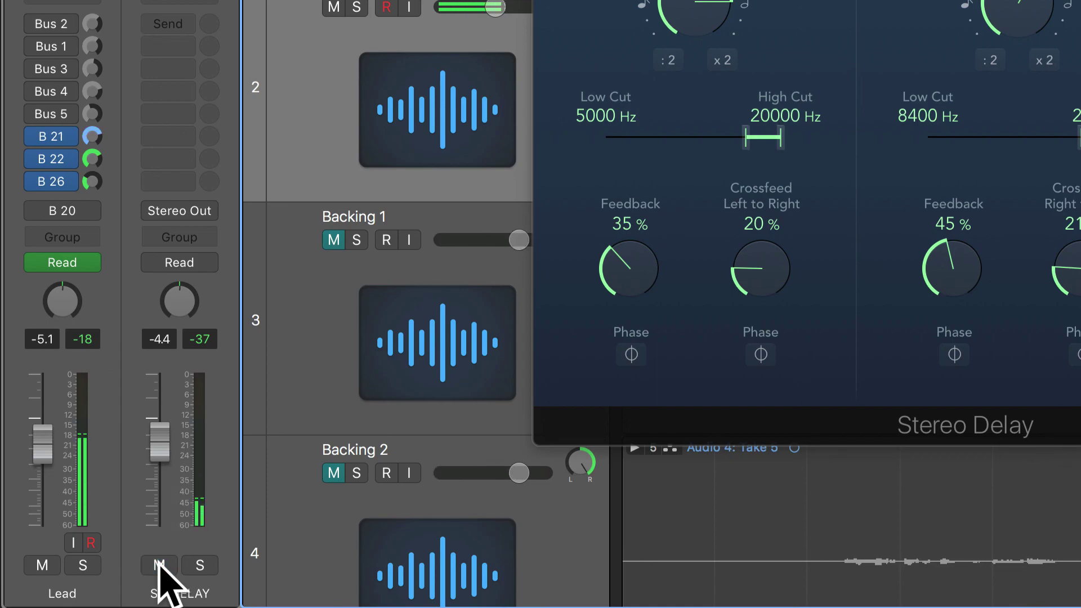
left_click_drag(159, 458, 160, 459)
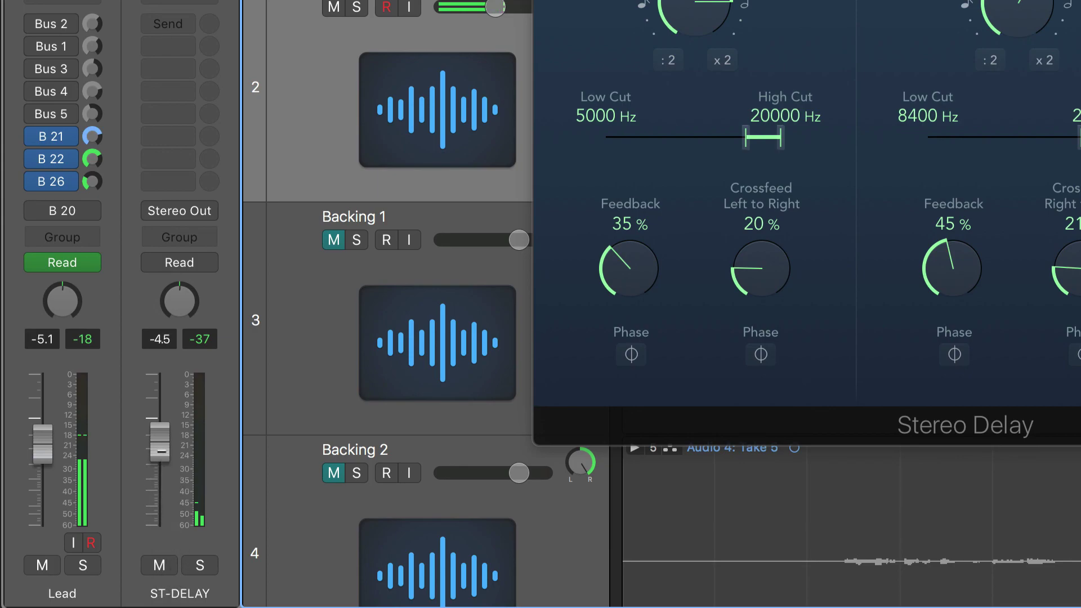